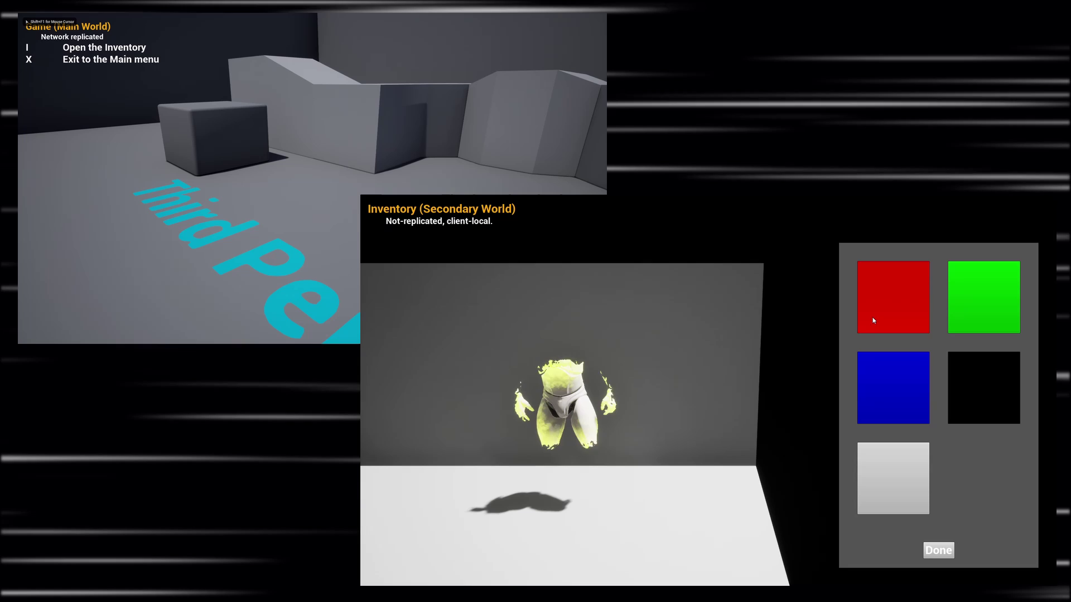
# Try the red, green and blue colours on the inventory character, finishing with blue, and return to the main world.
pyautogui.click(903, 304)
pyautogui.click(982, 297)
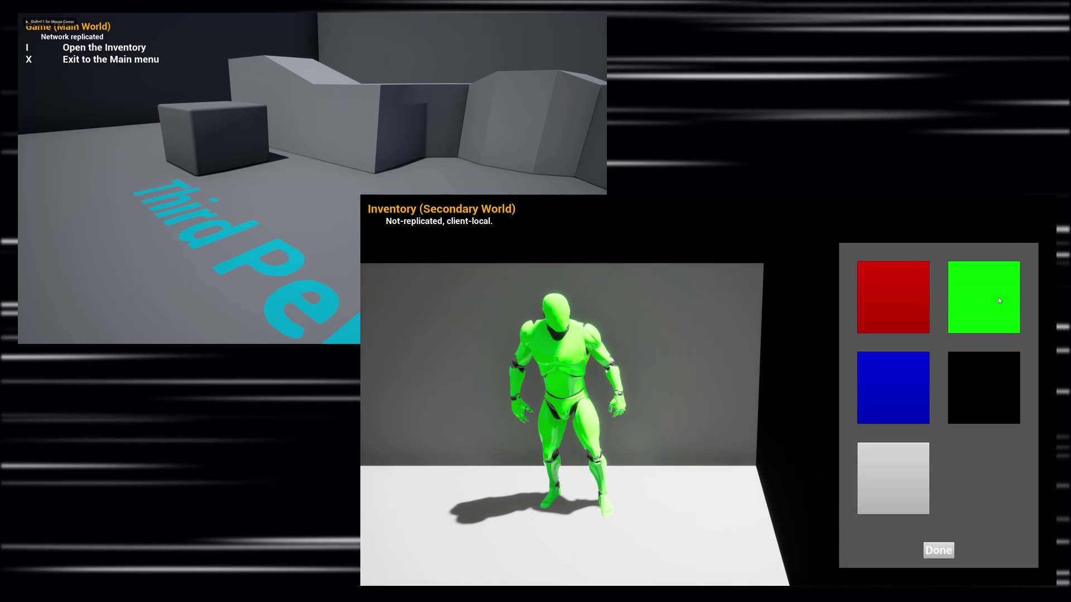
pyautogui.click(917, 392)
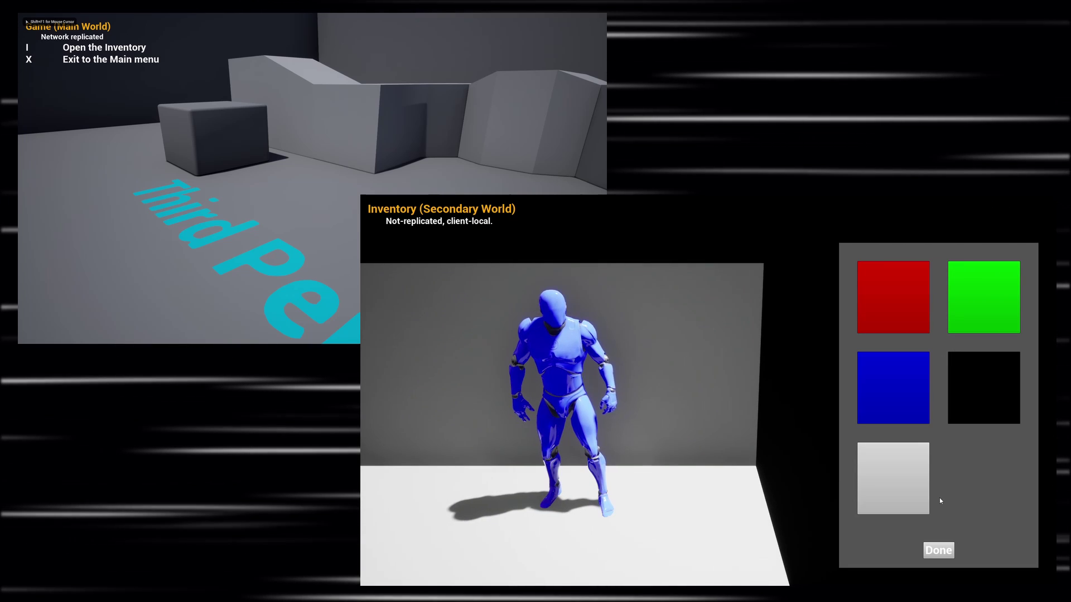
pyautogui.click(947, 550)
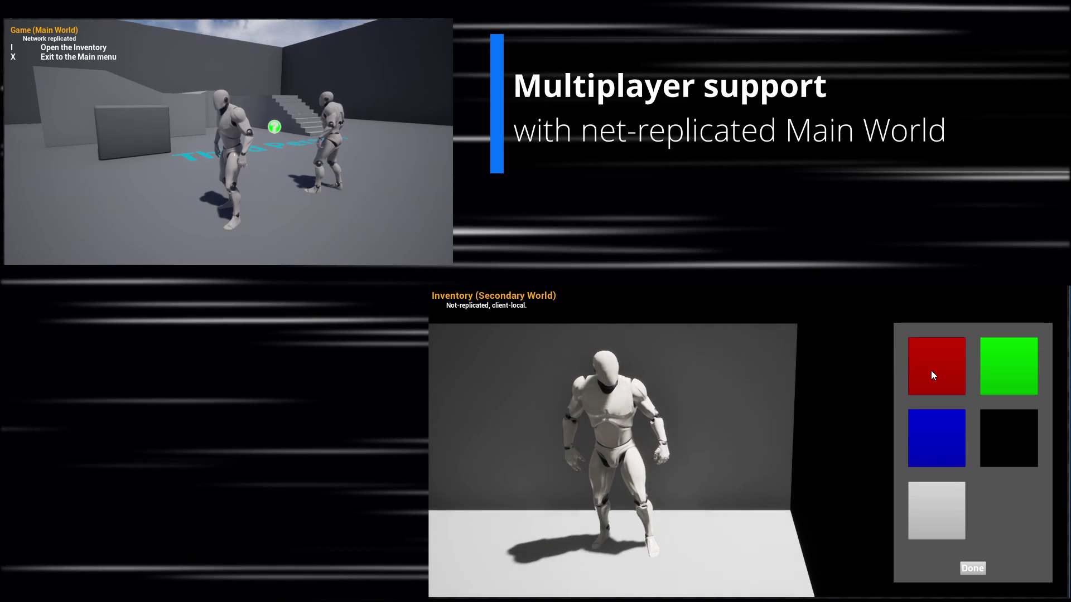
# Colour the inventory character red in the second multiplayer window and return to the main world.
pyautogui.click(932, 374)
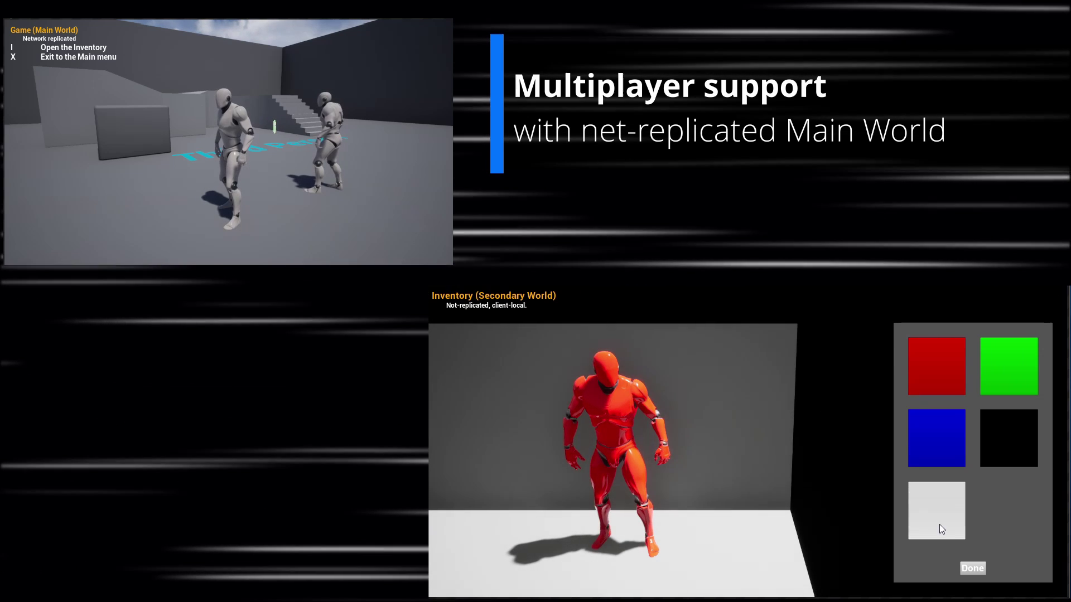
pyautogui.click(969, 567)
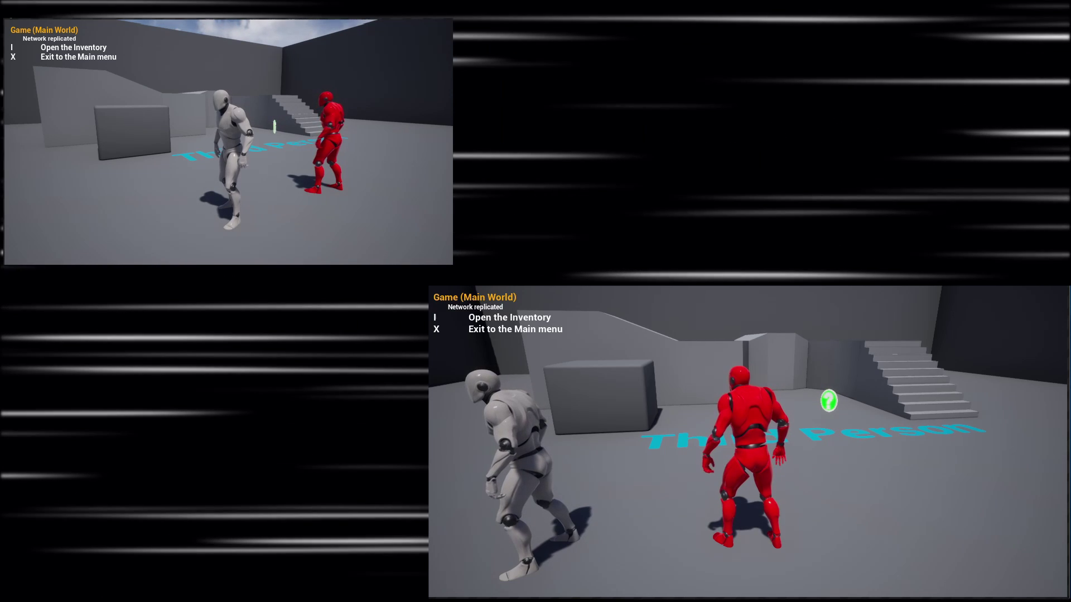
# Run the grey character around the first multiplayer window, colour it blue in the inventory, and resume the game.
pyautogui.press('s')
pyautogui.press('a')
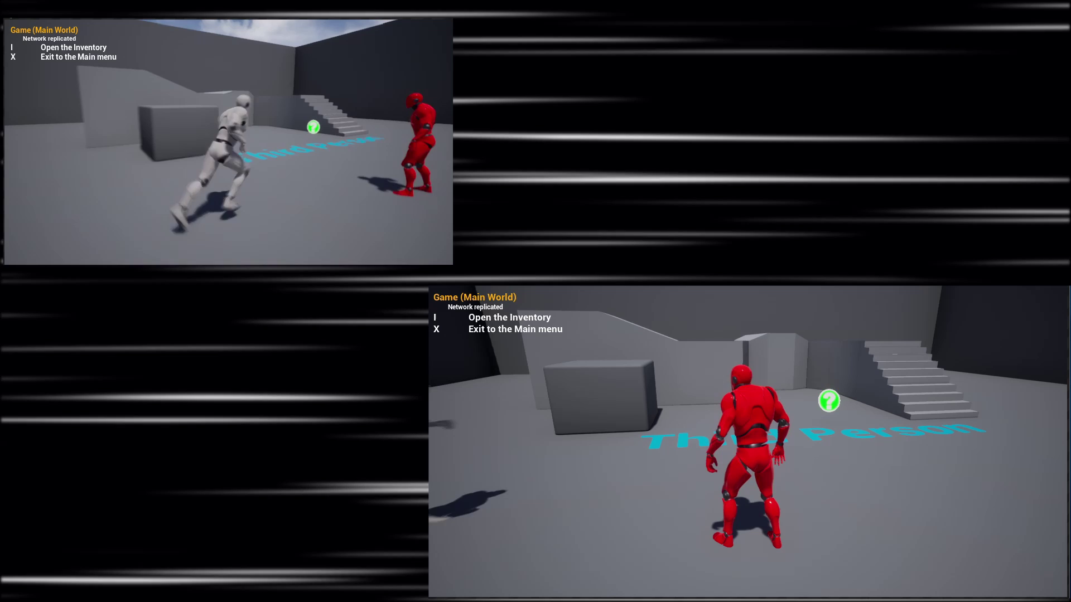
pyautogui.press('i')
pyautogui.click(347, 118)
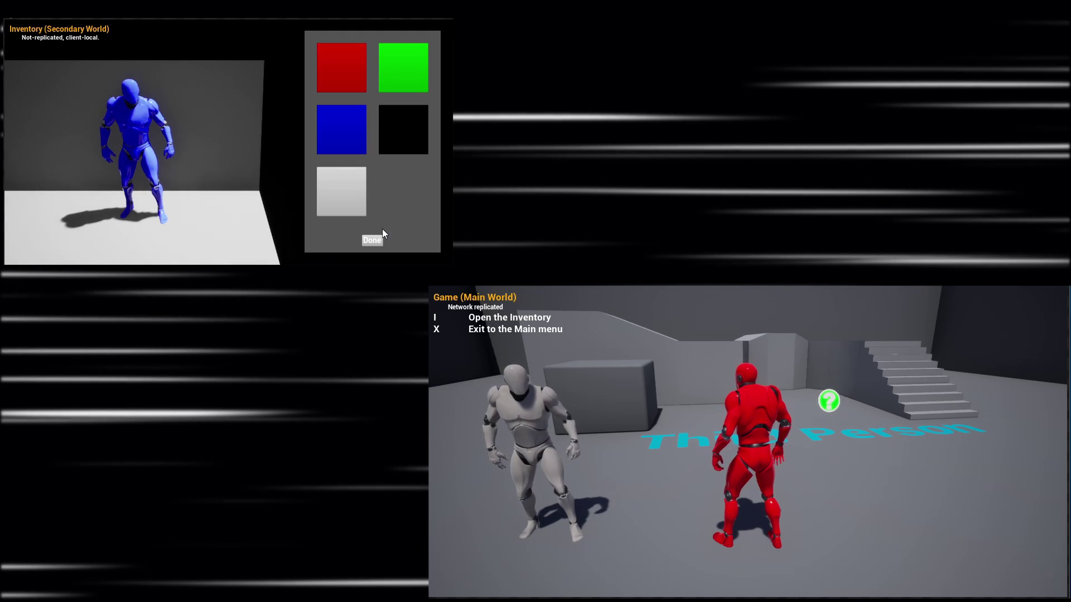
pyautogui.click(371, 240)
pyautogui.press('w')
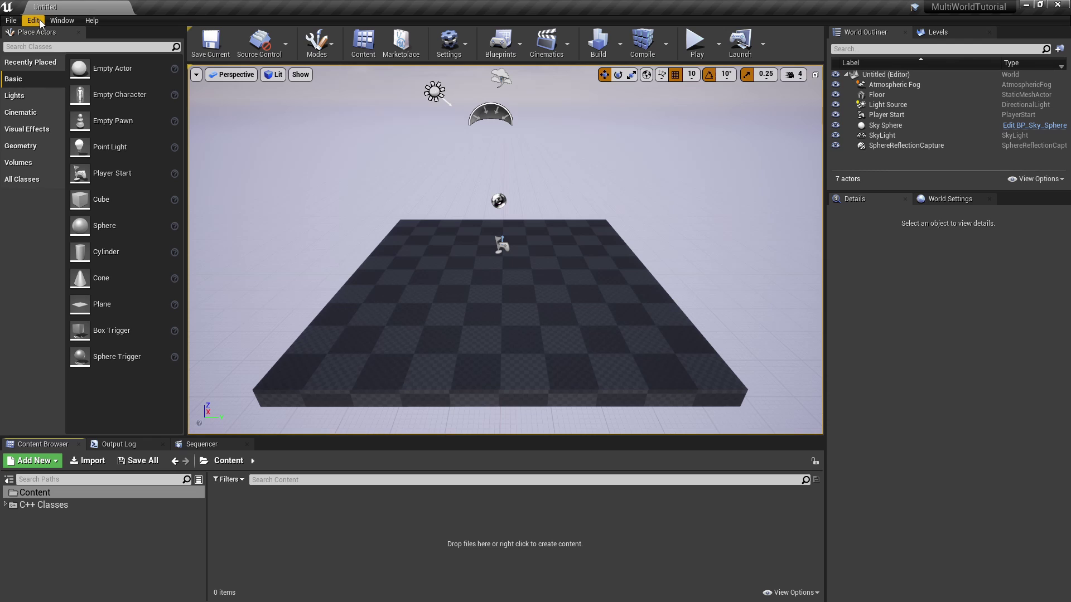
# Open the project's plugin list.
pyautogui.click(34, 21)
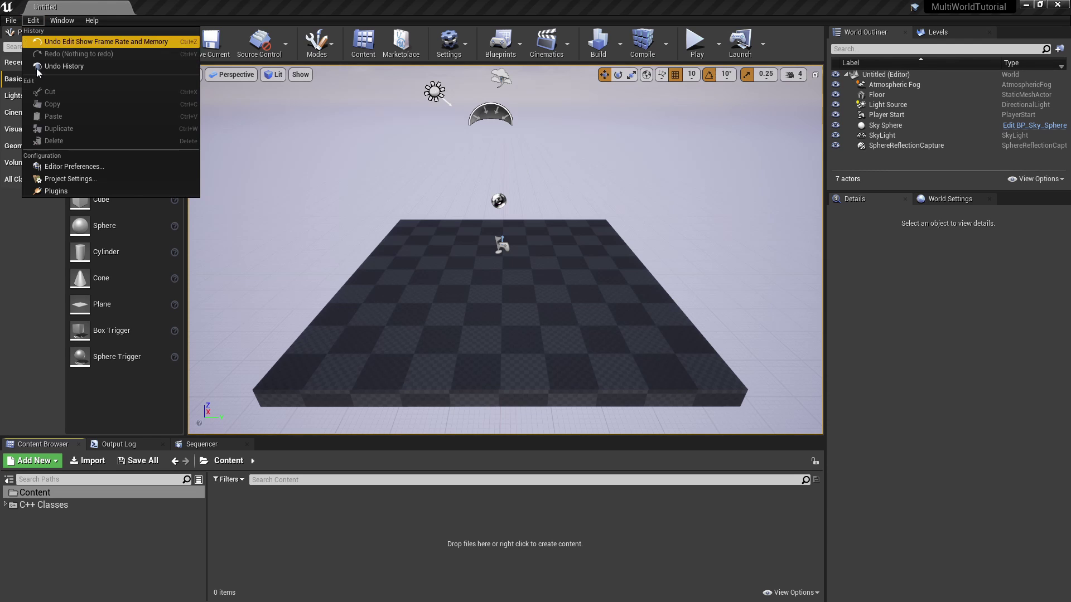
pyautogui.click(55, 192)
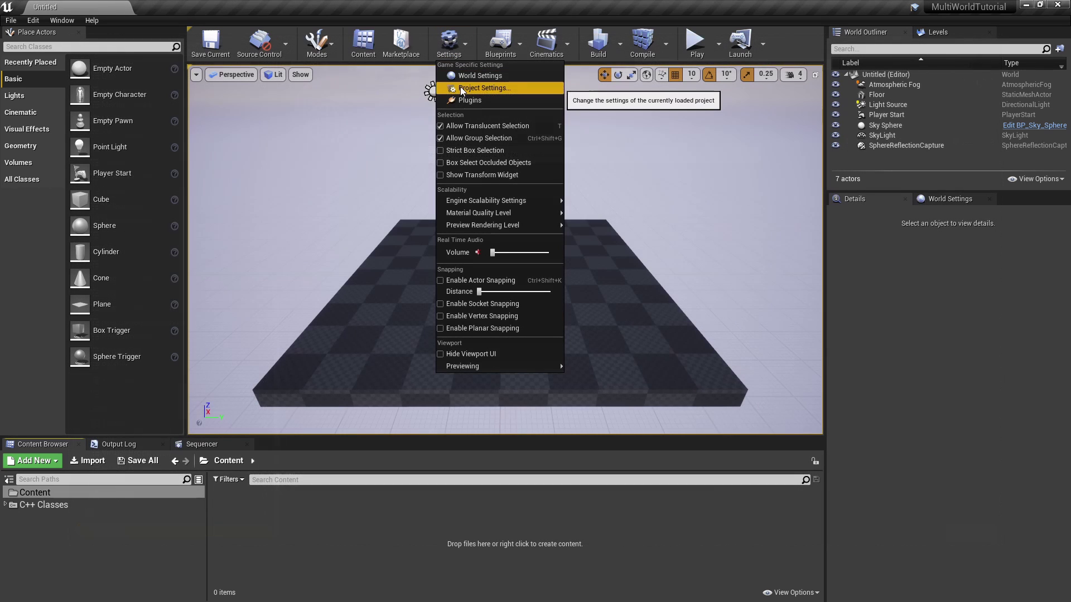
# Set the project's Game Instance Class to MultiWorldGameInstance in the Maps & Modes project settings.
pyautogui.click(460, 86)
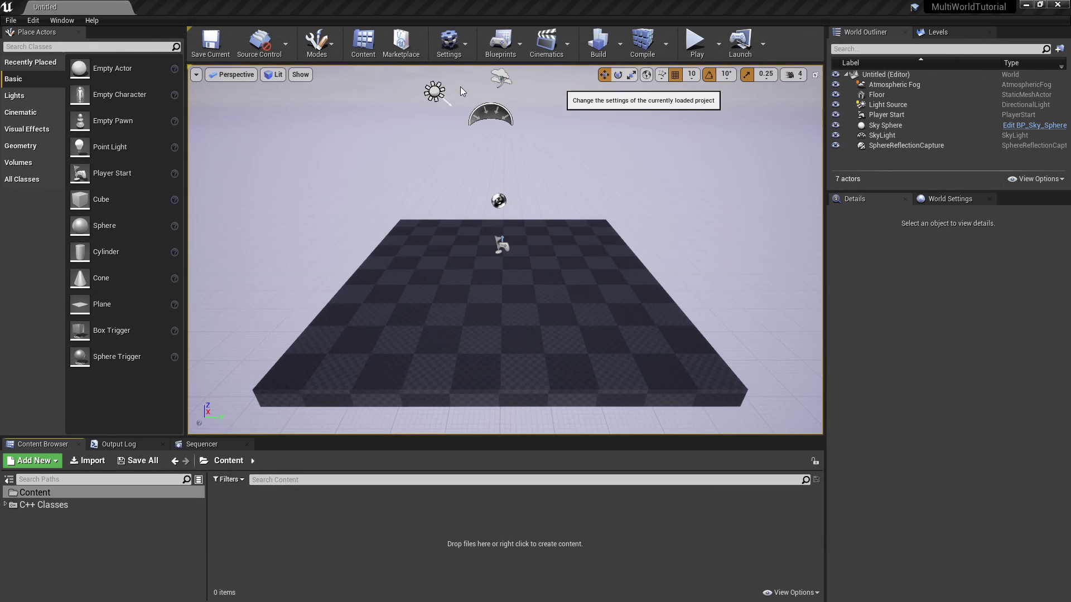
pyautogui.click(43, 112)
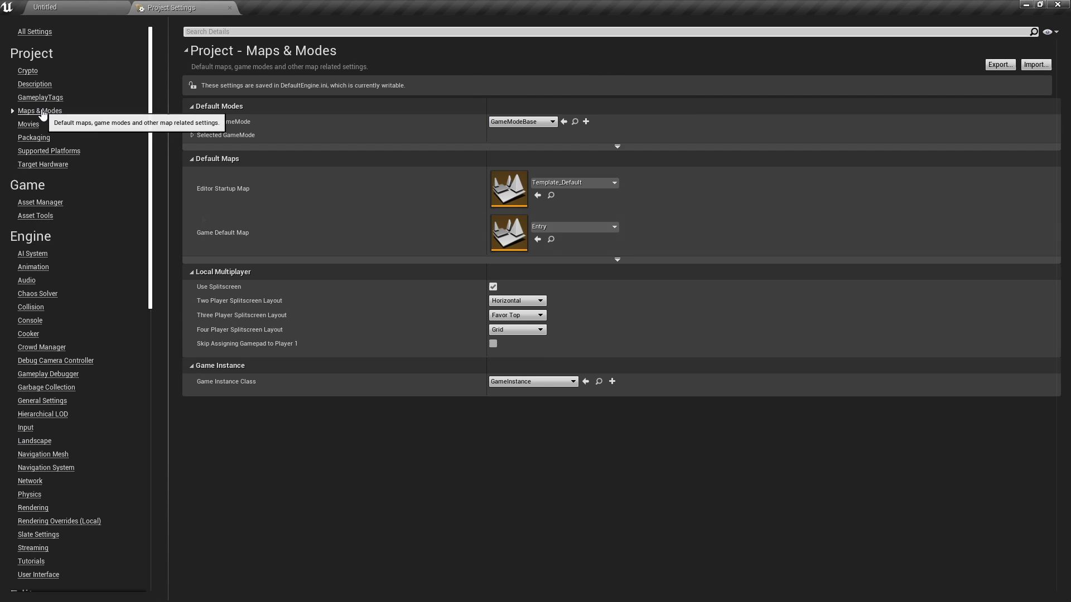
pyautogui.click(553, 382)
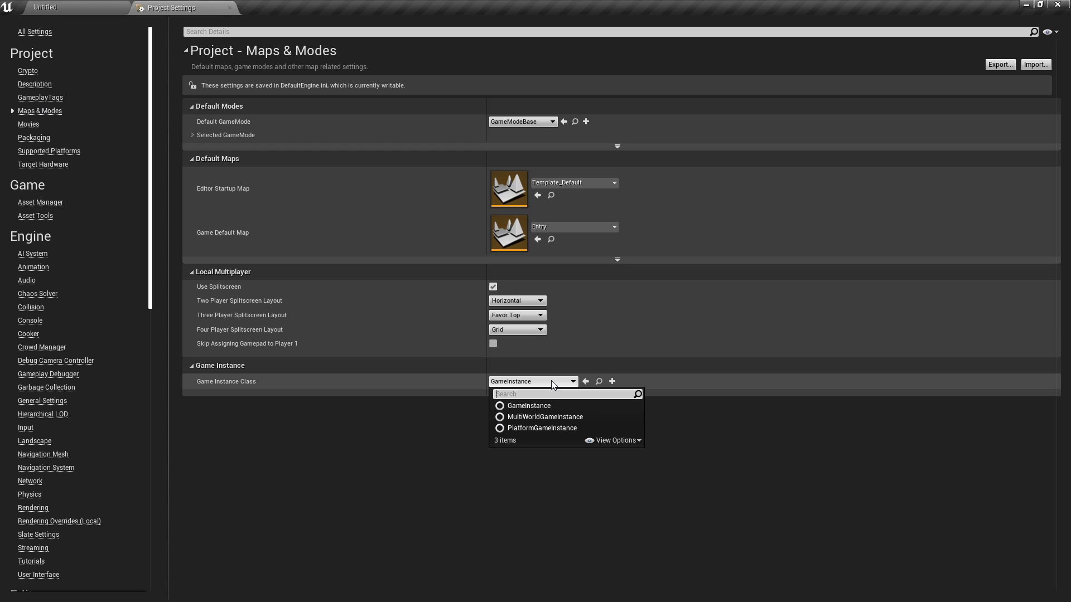
pyautogui.click(545, 417)
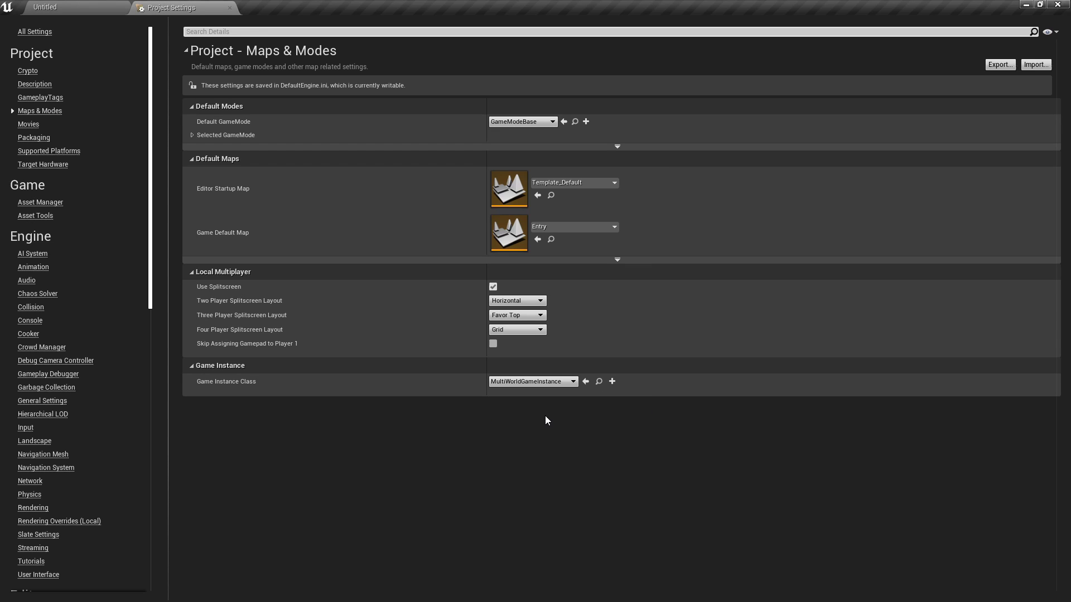
# Set the engine's Game Viewport Client Class to MultiWorldGameViewportClient in the General Settings.
pyautogui.click(43, 401)
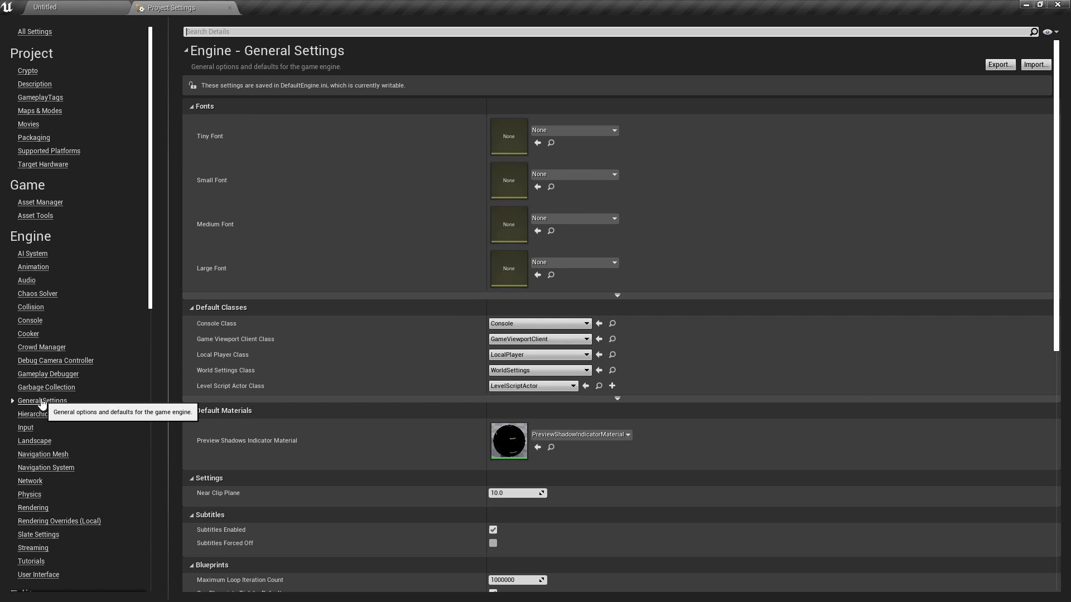
pyautogui.click(586, 340)
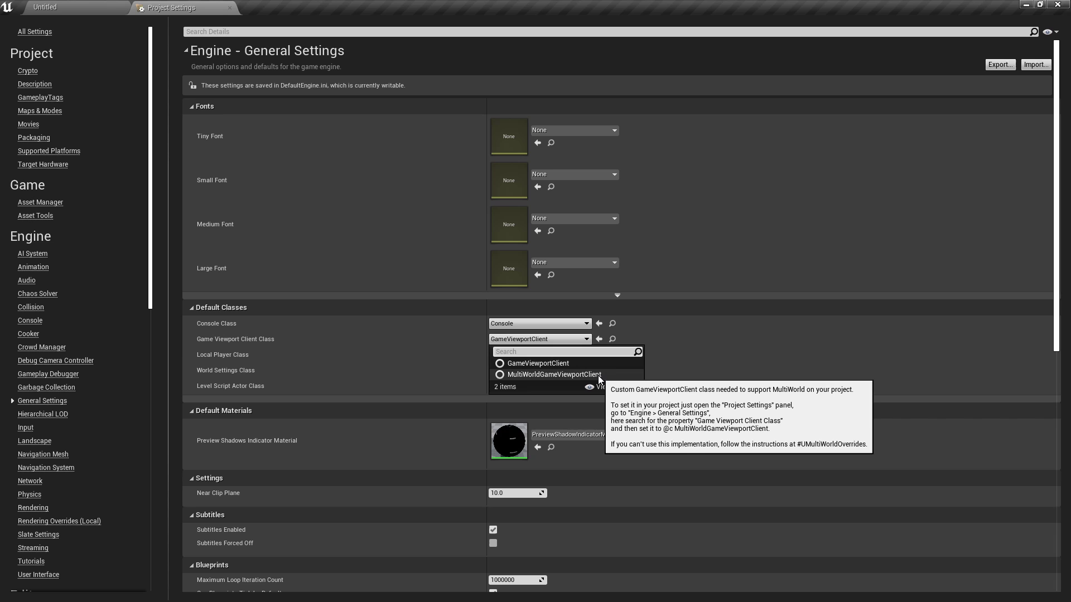
pyautogui.click(599, 375)
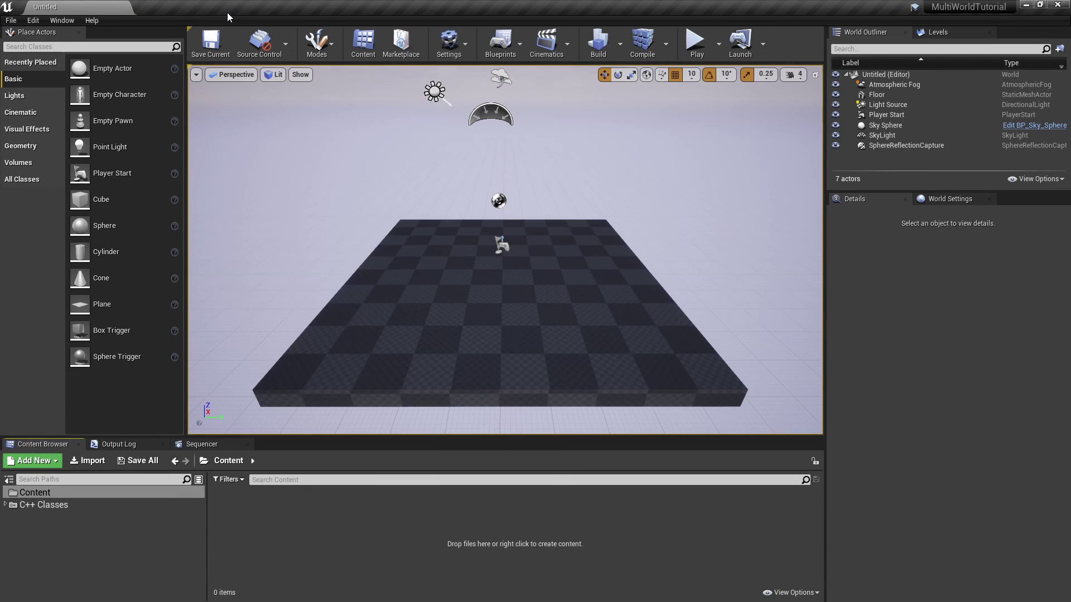
# Add the Third Person and First Person Blueprint feature packs to the project.
pyautogui.click(34, 461)
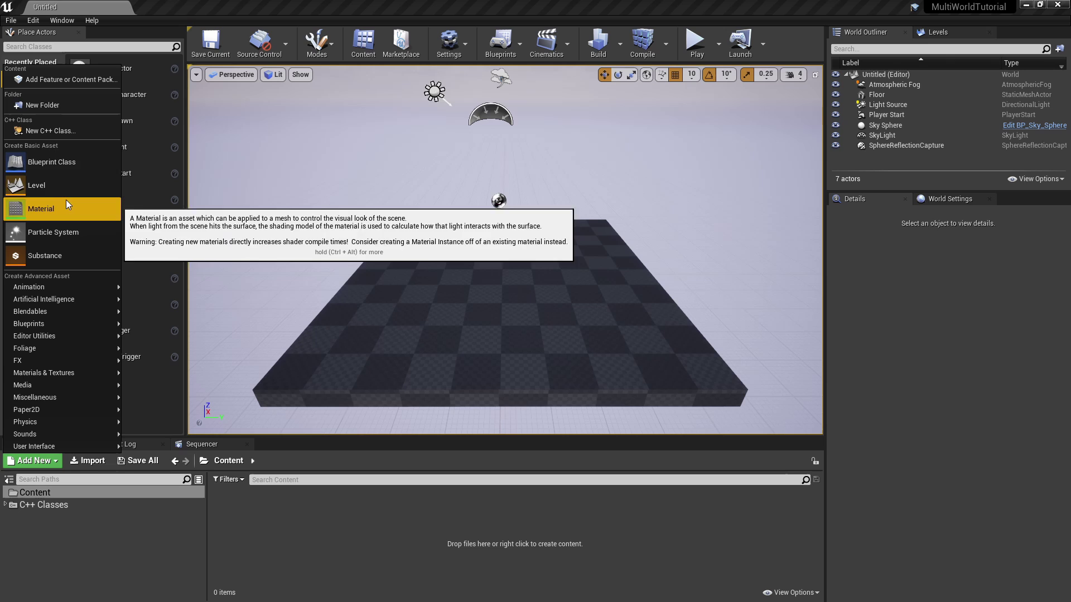
pyautogui.click(58, 80)
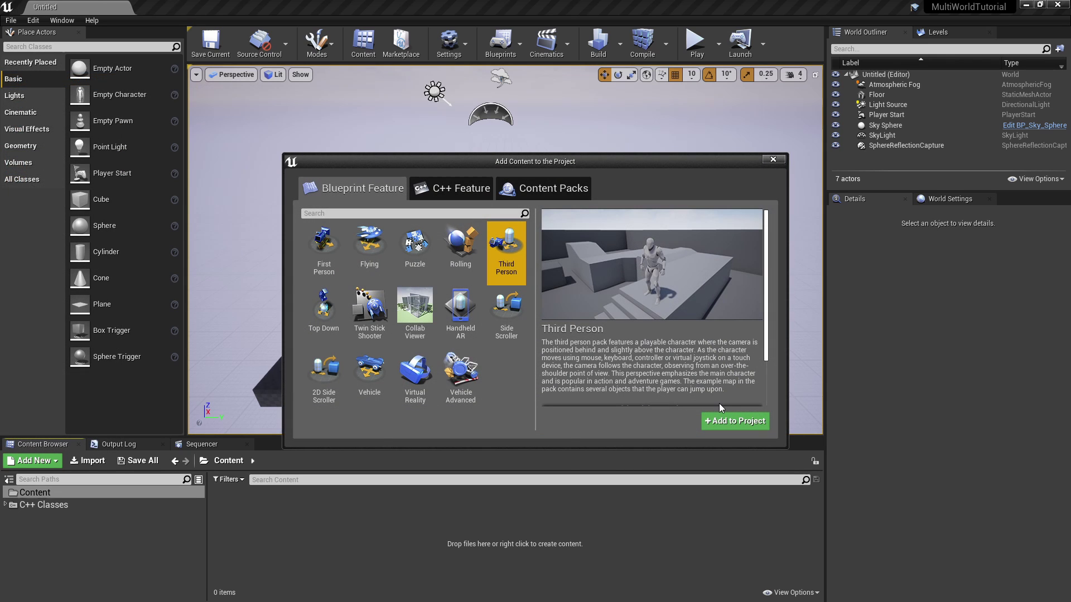
pyautogui.click(732, 420)
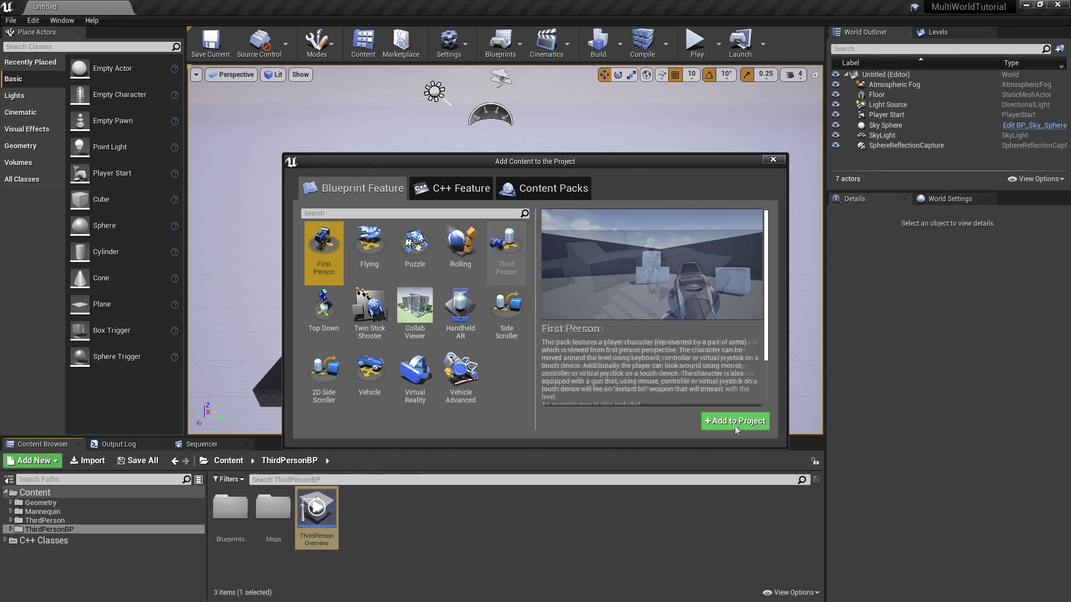
pyautogui.click(734, 426)
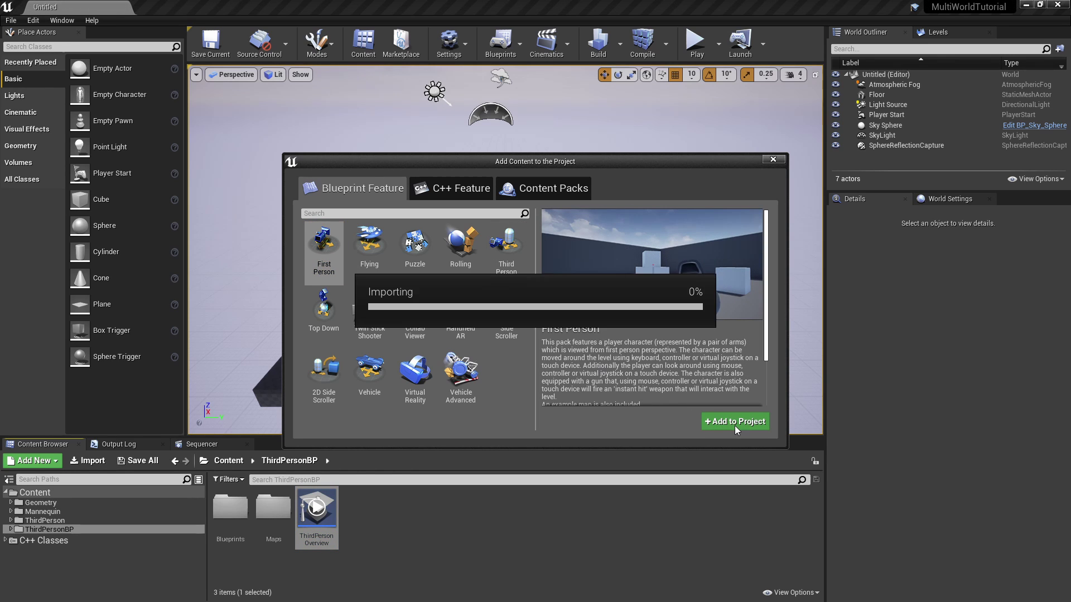
# Open FirstPersonExampleMap from the FirstPersonBP Maps folder and set its GameMode Override to FirstPersonGameMode.
pyautogui.doubleClick(316, 507)
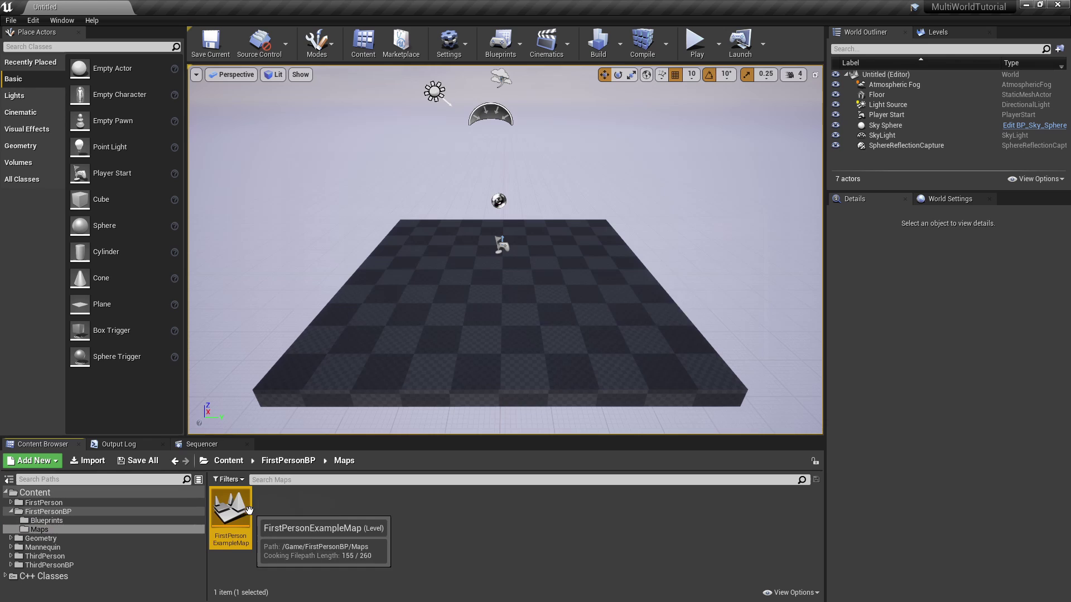
pyautogui.doubleClick(248, 510)
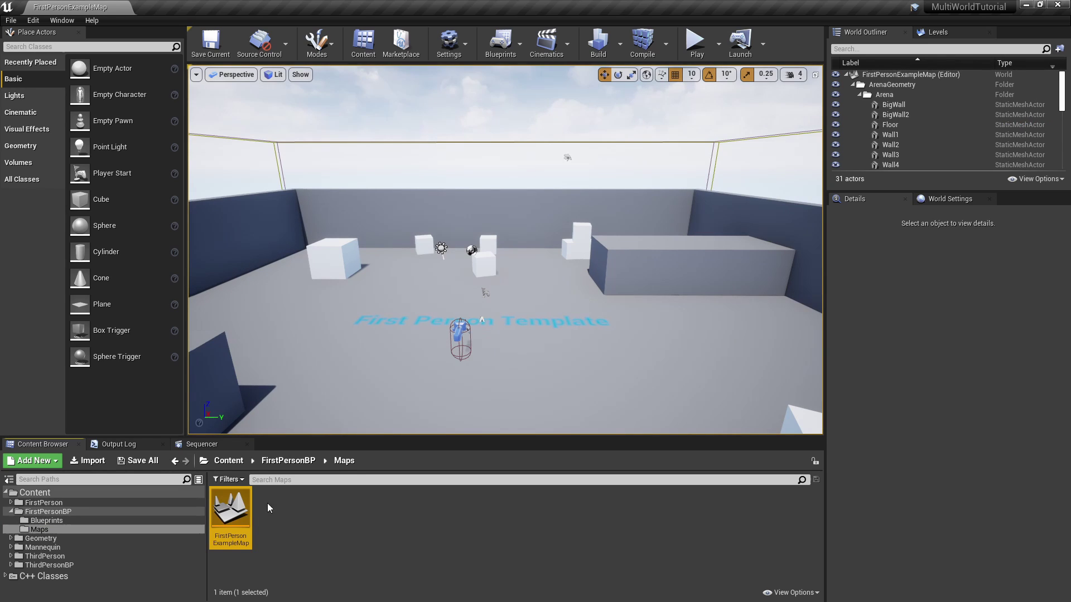
pyautogui.click(943, 200)
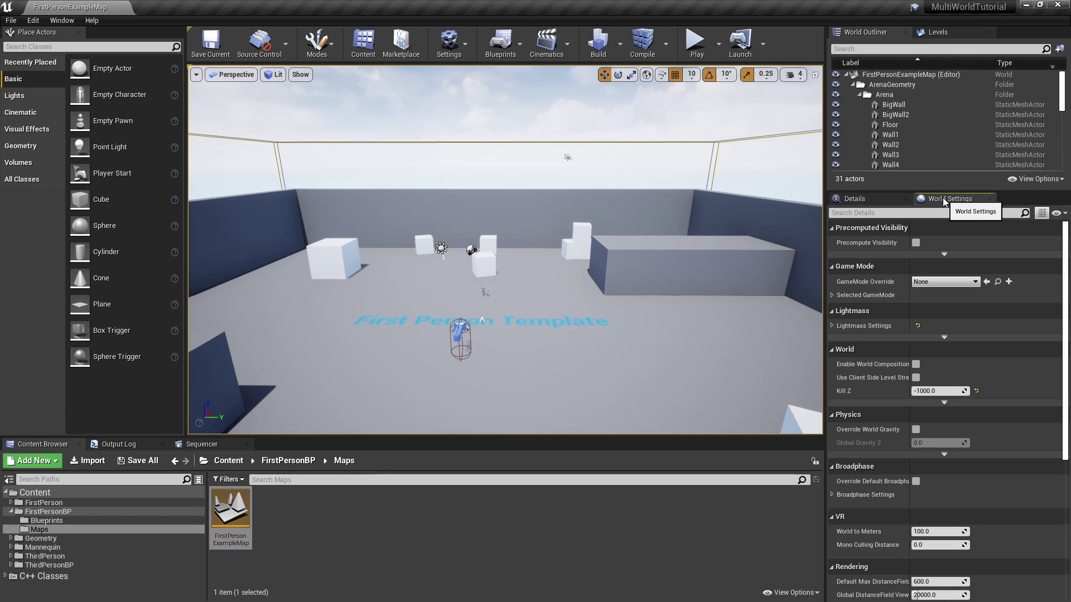
pyautogui.click(968, 284)
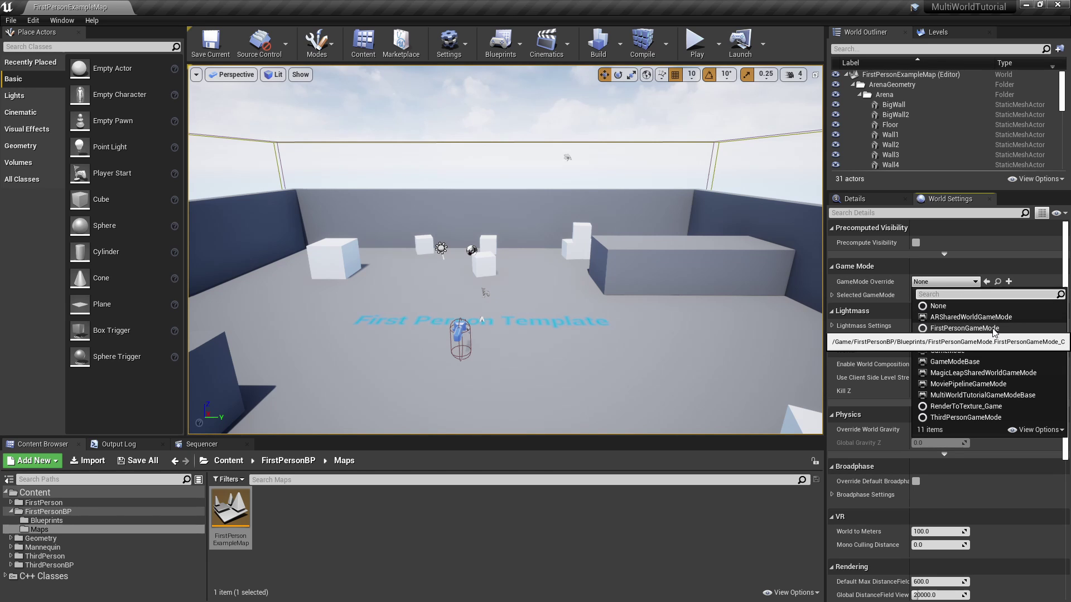
pyautogui.click(964, 329)
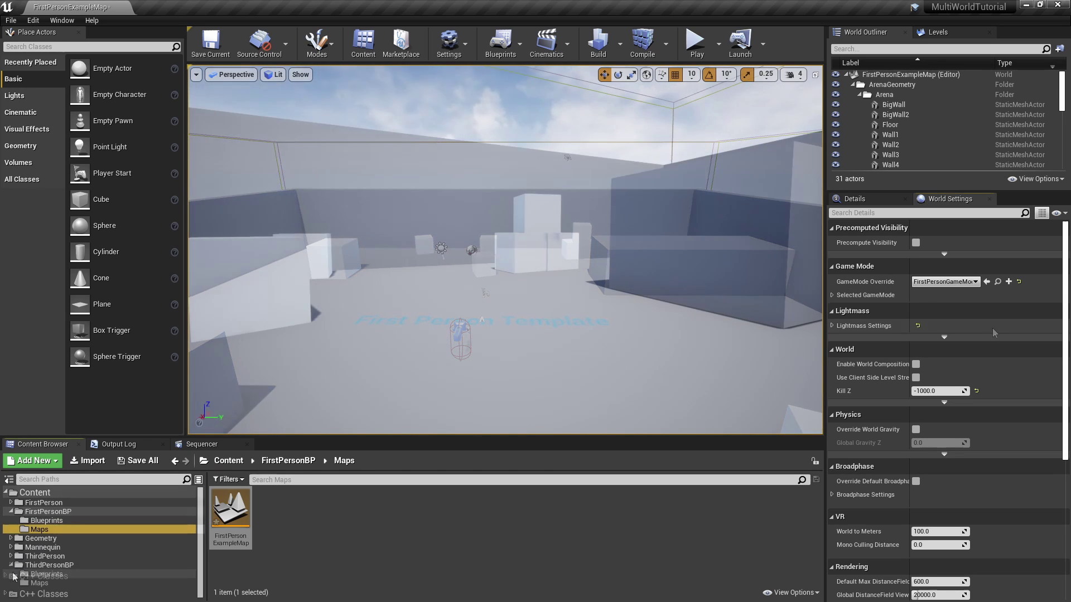
# Open ThirdPersonExampleMap from the ThirdPersonBP Maps folder and set its GameMode Override to ThirdPersonGameMode.
pyautogui.click(11, 564)
pyautogui.click(32, 582)
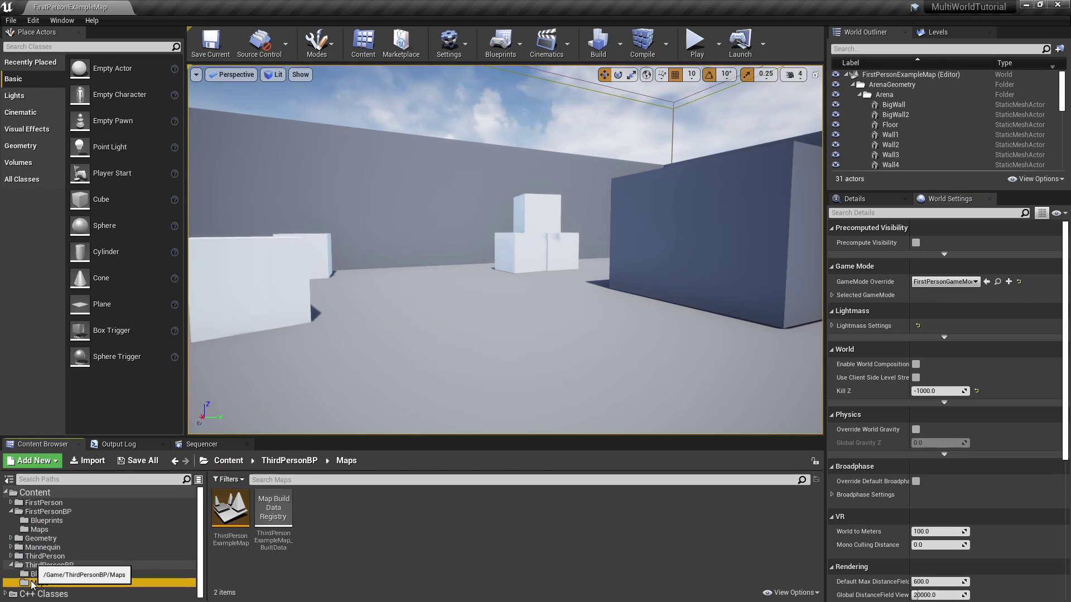
pyautogui.doubleClick(230, 506)
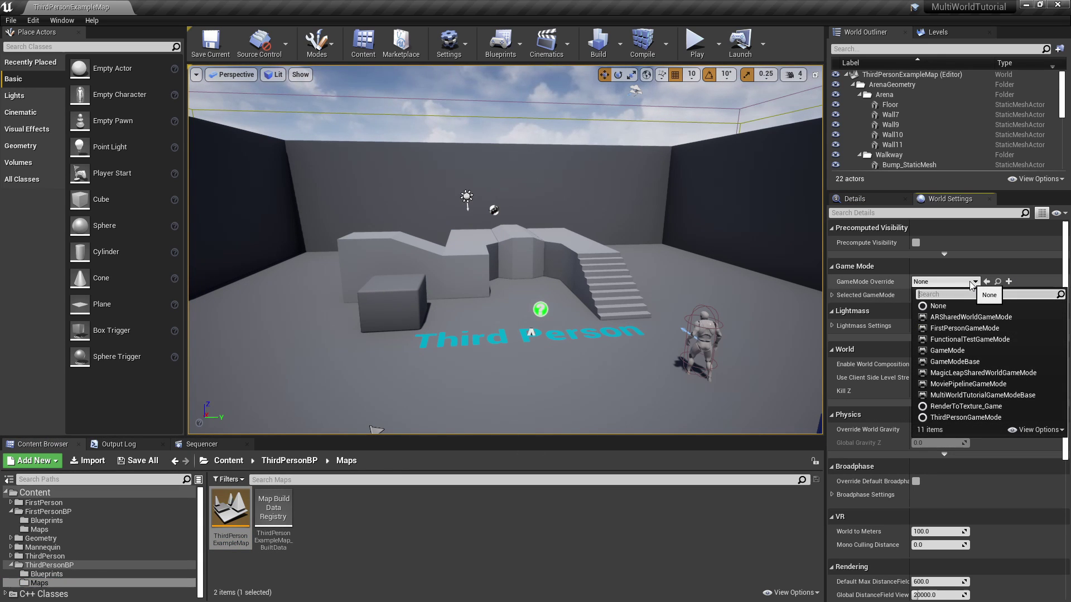
pyautogui.click(999, 417)
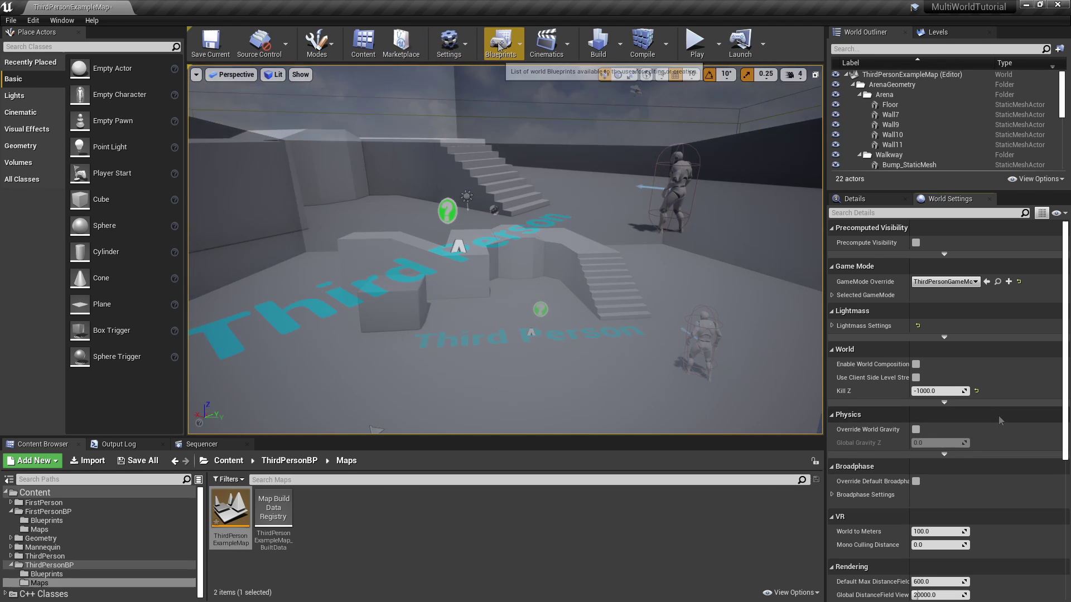
# In ThirdPersonExampleMap's level blueprint, connect a Load World node to Event BeginPlay with FirstPersonExampleMap as its map asset.
pyautogui.click(501, 44)
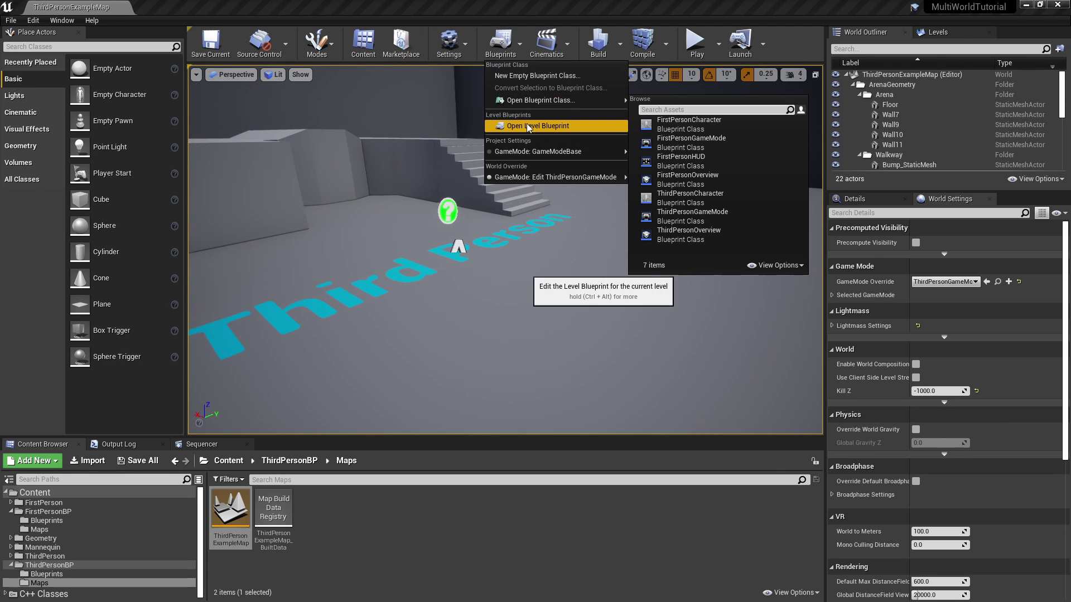
pyautogui.click(526, 123)
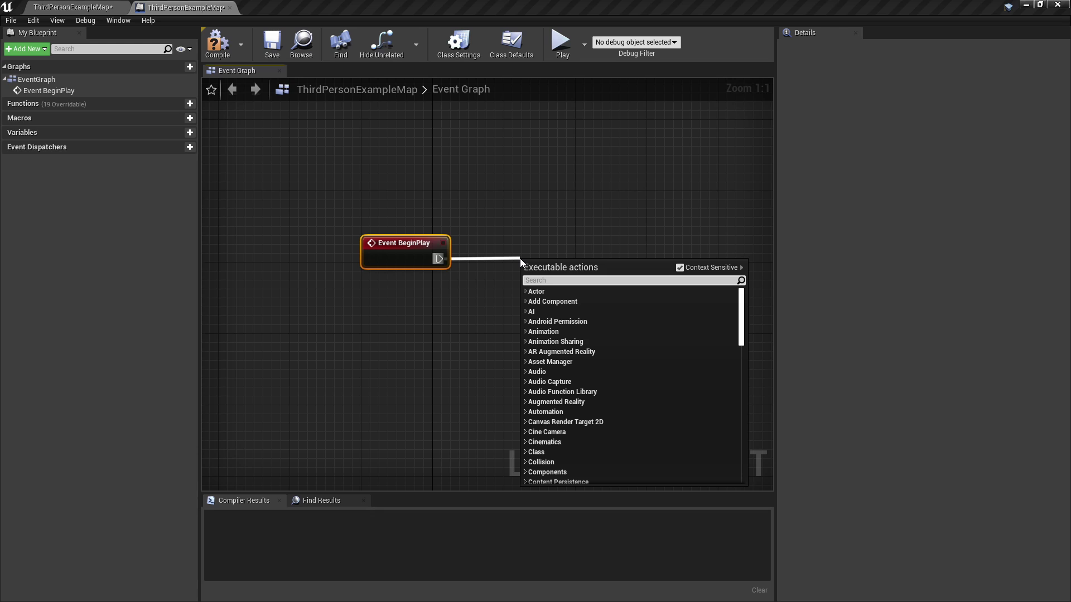
pyautogui.write('loadwo')
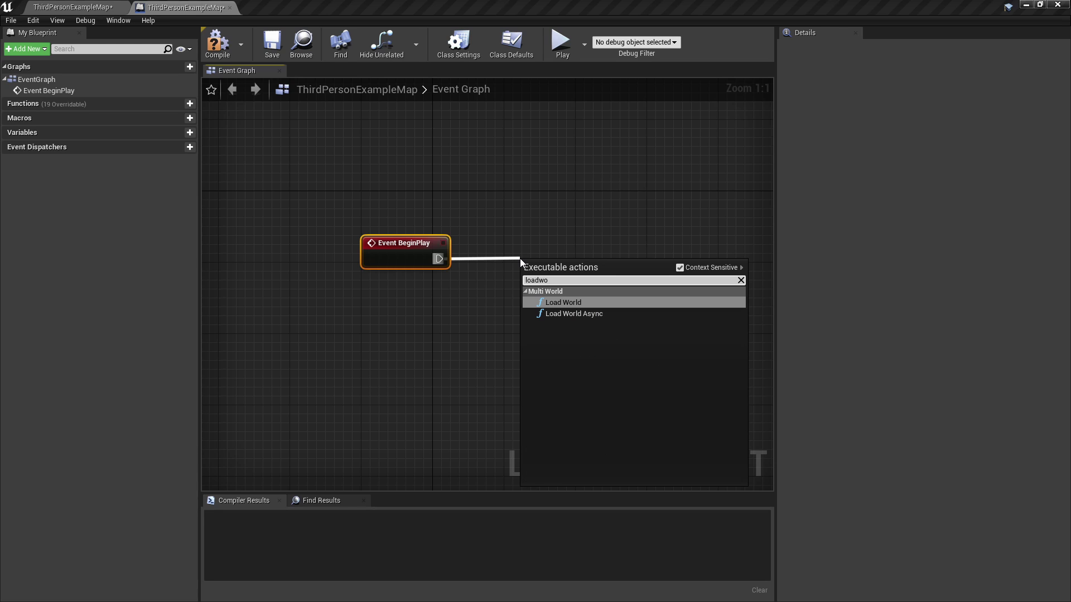
pyautogui.click(570, 300)
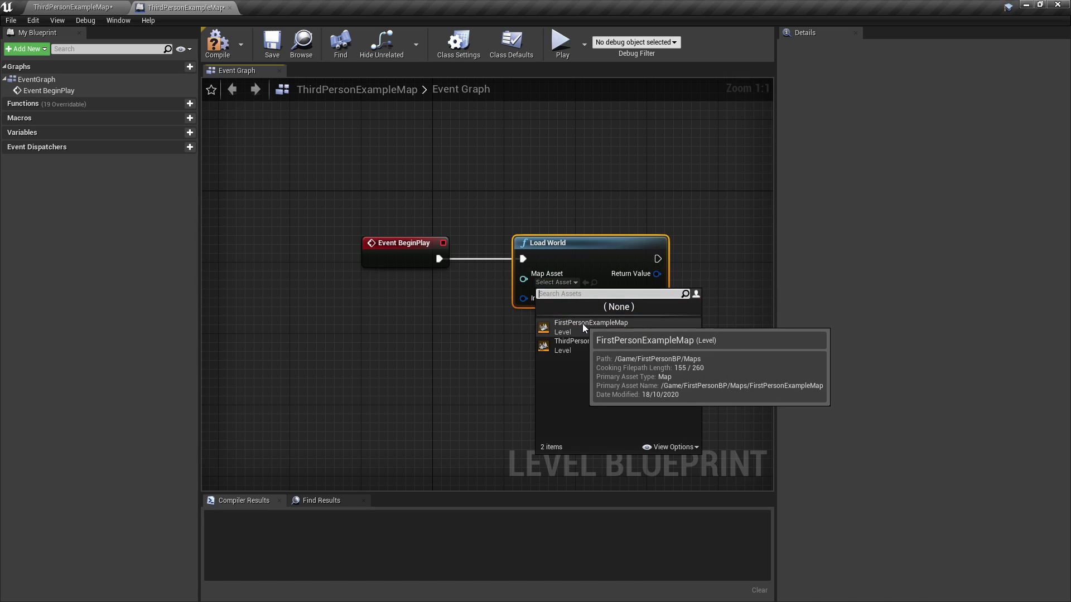
pyautogui.click(583, 326)
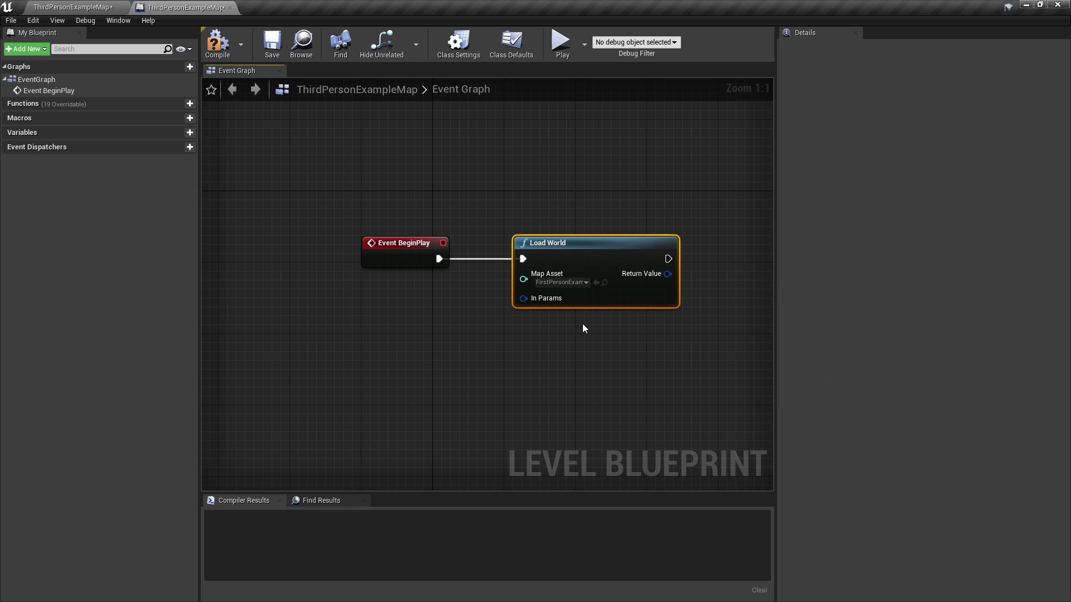
# Promote the Load World node's Return Value to a variable named SecondaryWorldHandle.
pyautogui.rightClick(665, 275)
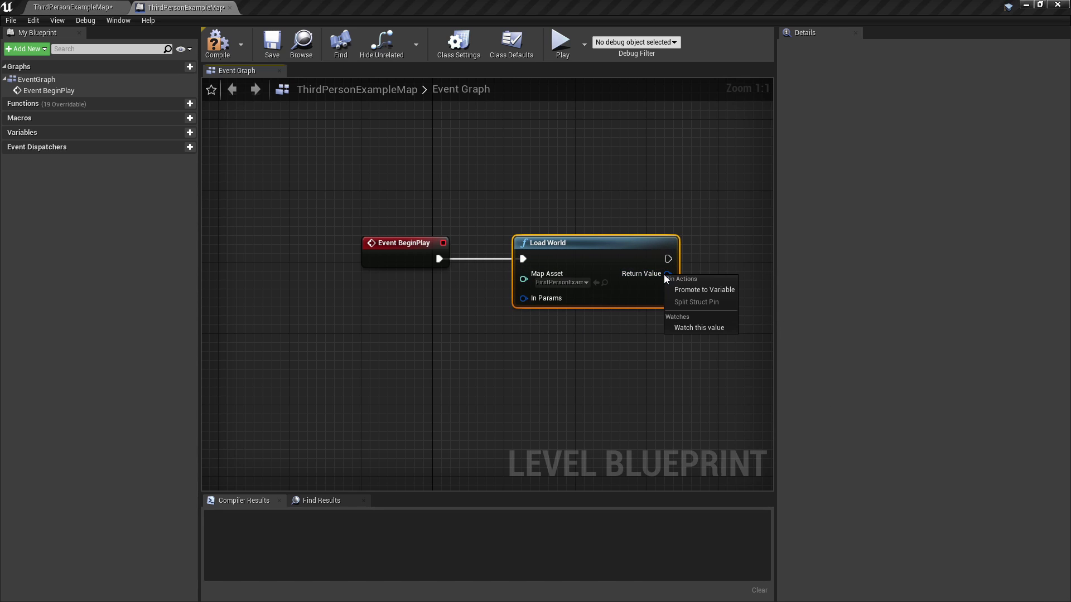
pyautogui.click(691, 289)
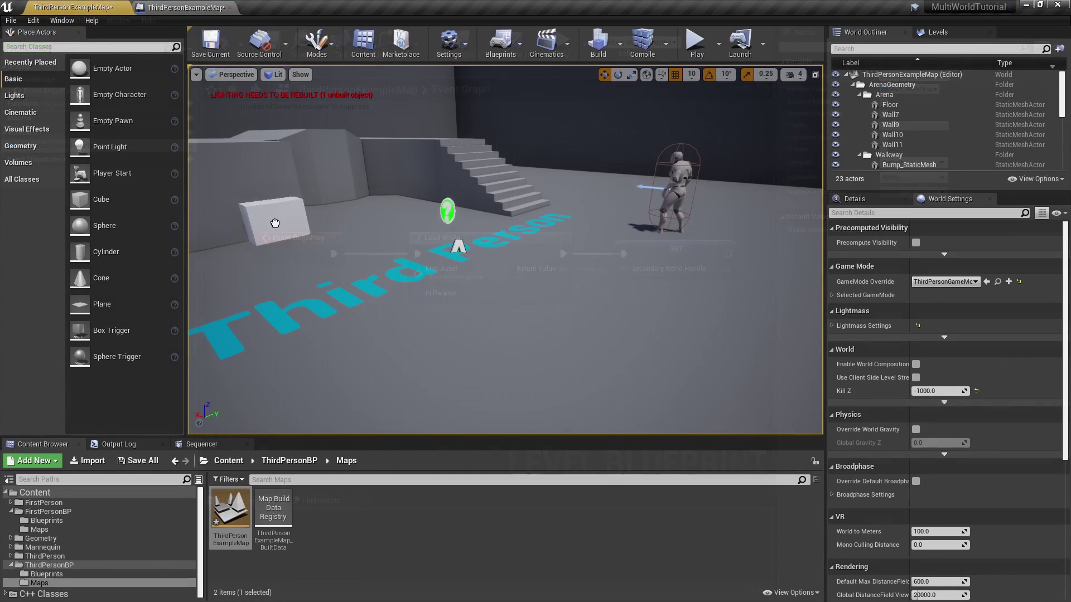
# Place a cube in the third-person level, scale it to 2.0, 2.0, 0.1 and snap it down to the floor.
pyautogui.moveTo(275, 223); pyautogui.dragTo(311, 258)
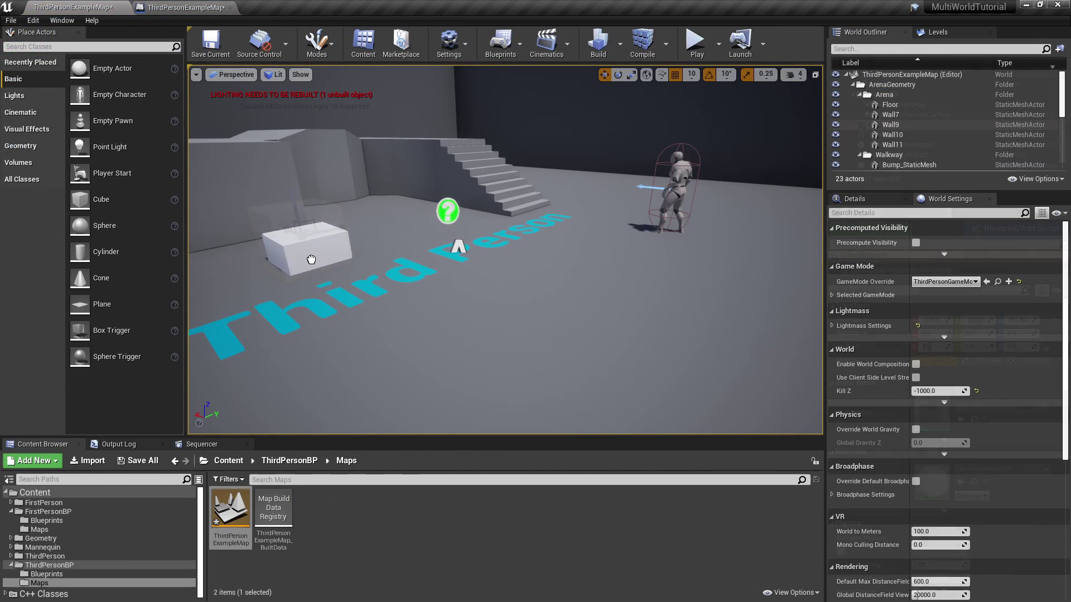
pyautogui.write('2')
pyautogui.press('Tab')
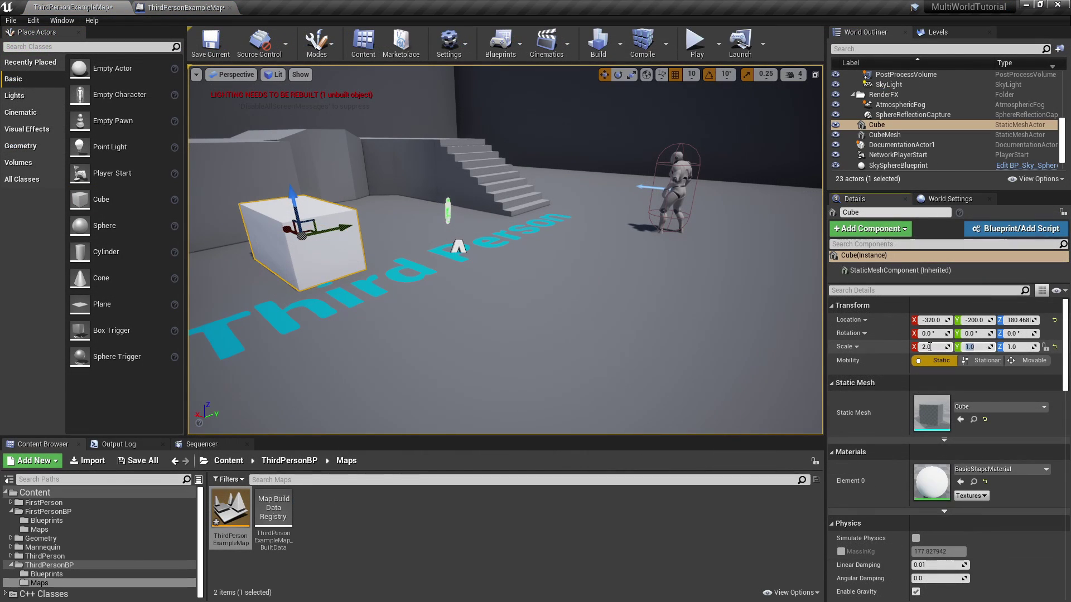
pyautogui.write('2')
pyautogui.press('Tab')
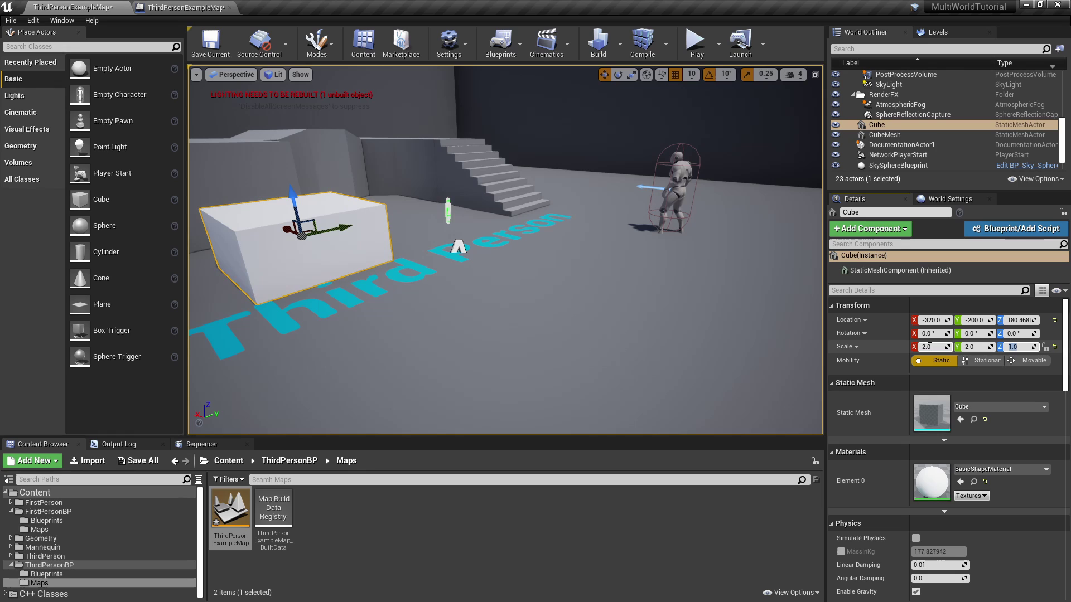
pyautogui.press('Return')
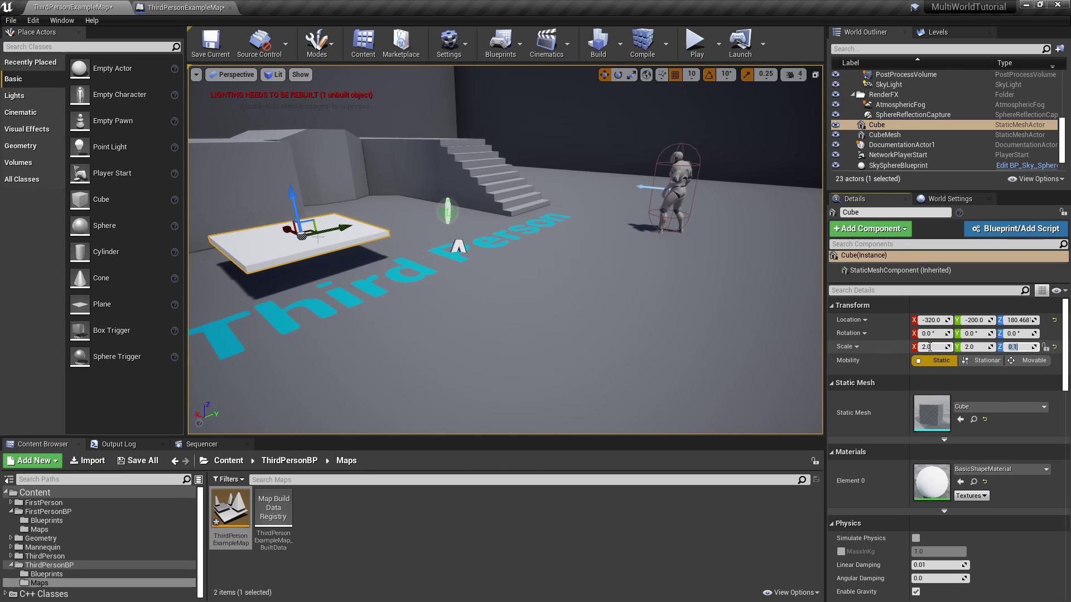
pyautogui.press('End')
# Add a Box Trigger with extent 100, 100, 200, attach it to the Cube and reset its relative location to zero.
pyautogui.moveTo(111, 330); pyautogui.dragTo(215, 298)
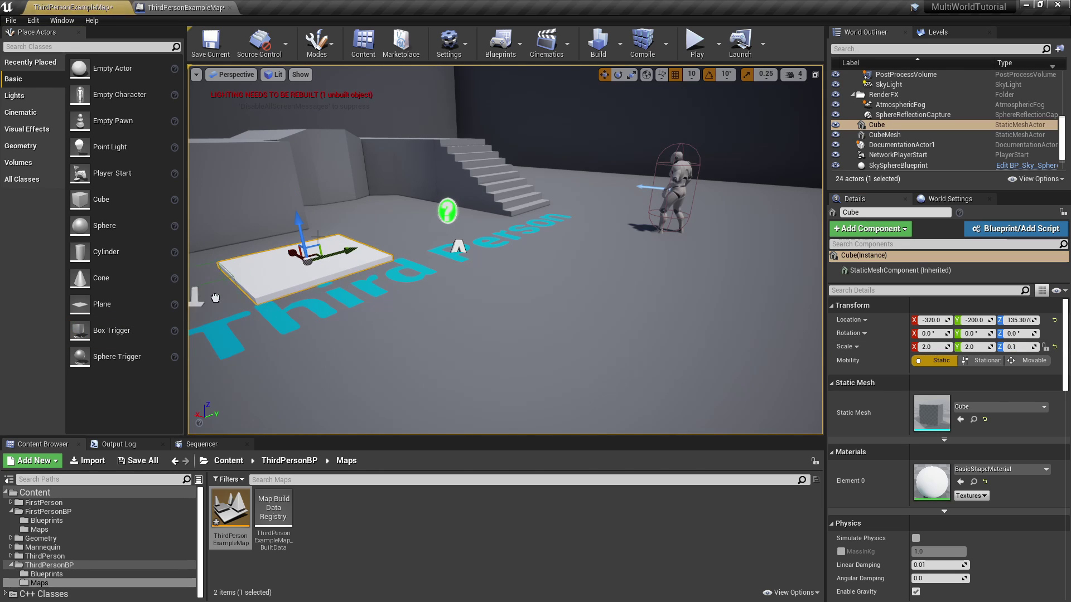
pyautogui.moveTo(358, 281); pyautogui.dragTo(358, 281)
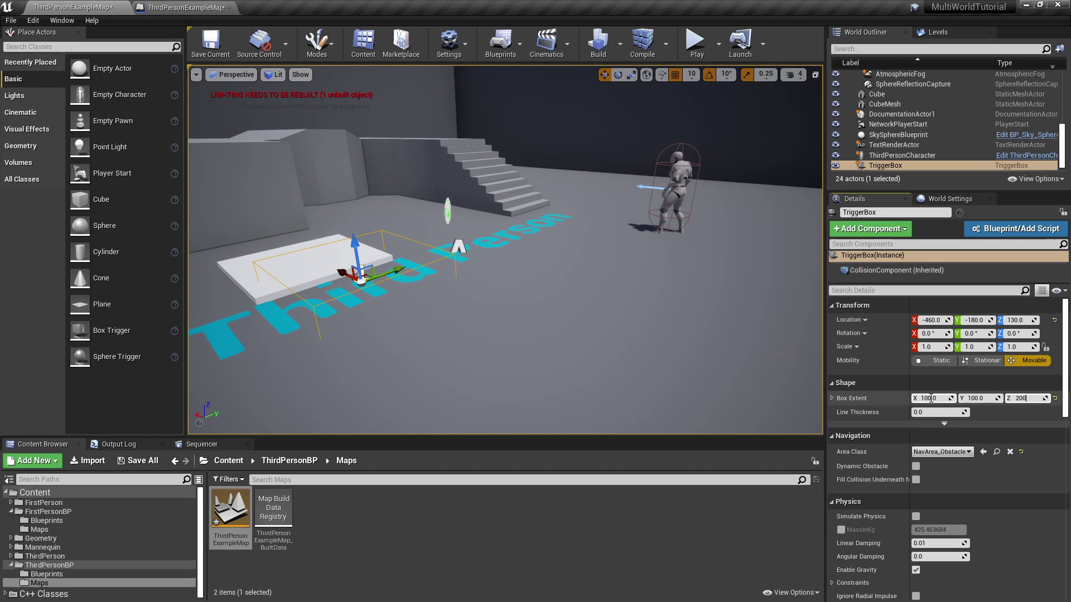
pyautogui.moveTo(876, 97); pyautogui.dragTo(876, 97)
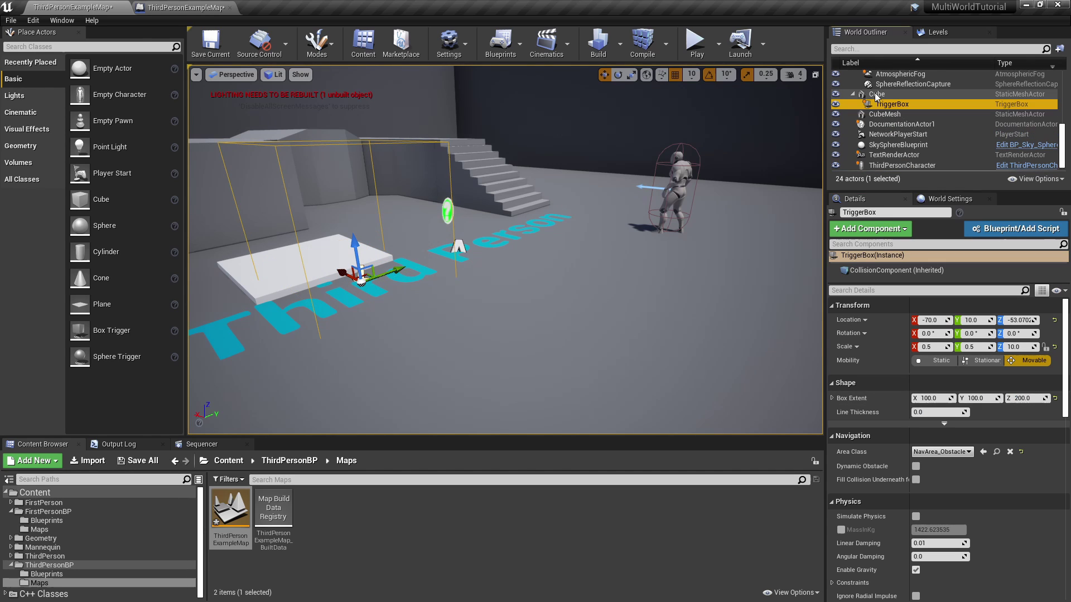
pyautogui.click(1055, 326)
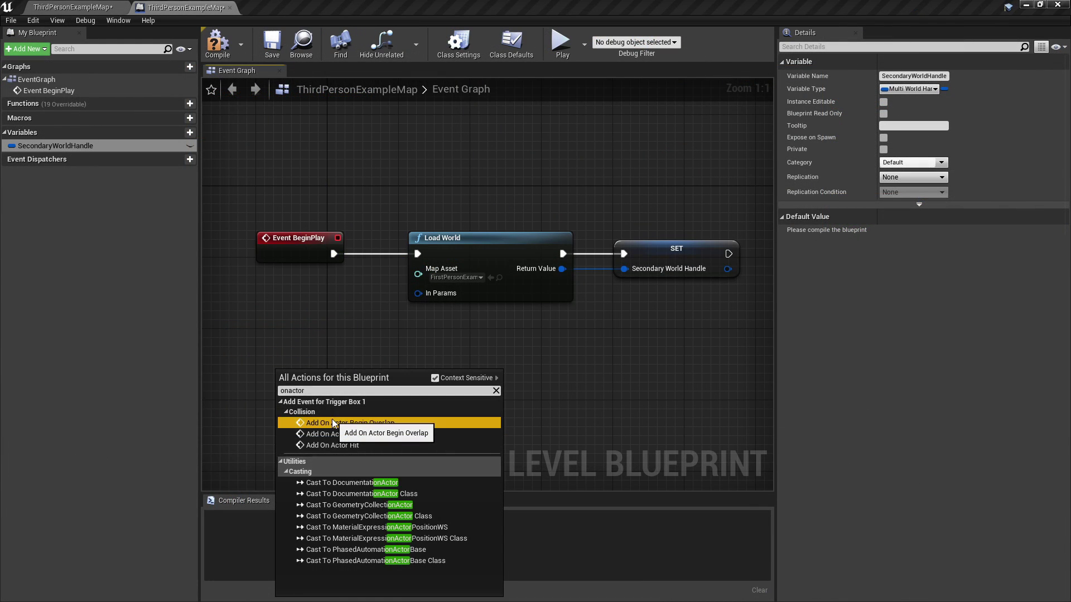
# Add an OnActorBeginOverlap event for the TriggerBox to the level blueprint and connect it to a Switch World node.
pyautogui.click(334, 423)
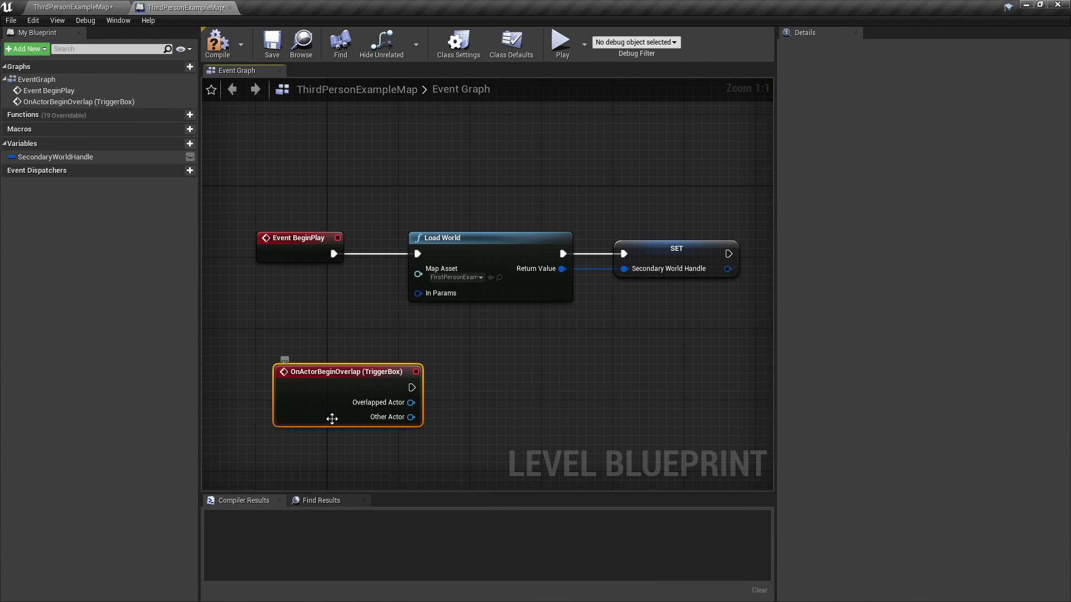
pyautogui.moveTo(332, 419); pyautogui.dragTo(314, 419)
pyautogui.moveTo(393, 387); pyautogui.dragTo(500, 387)
pyautogui.write('s')
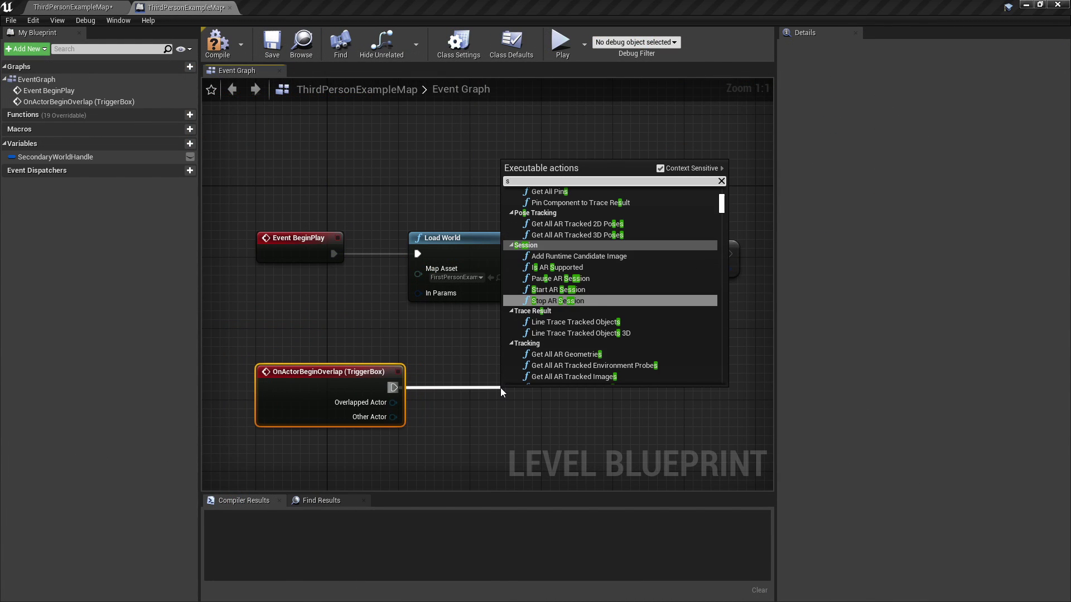
pyautogui.write('witch')
pyautogui.press('Return')
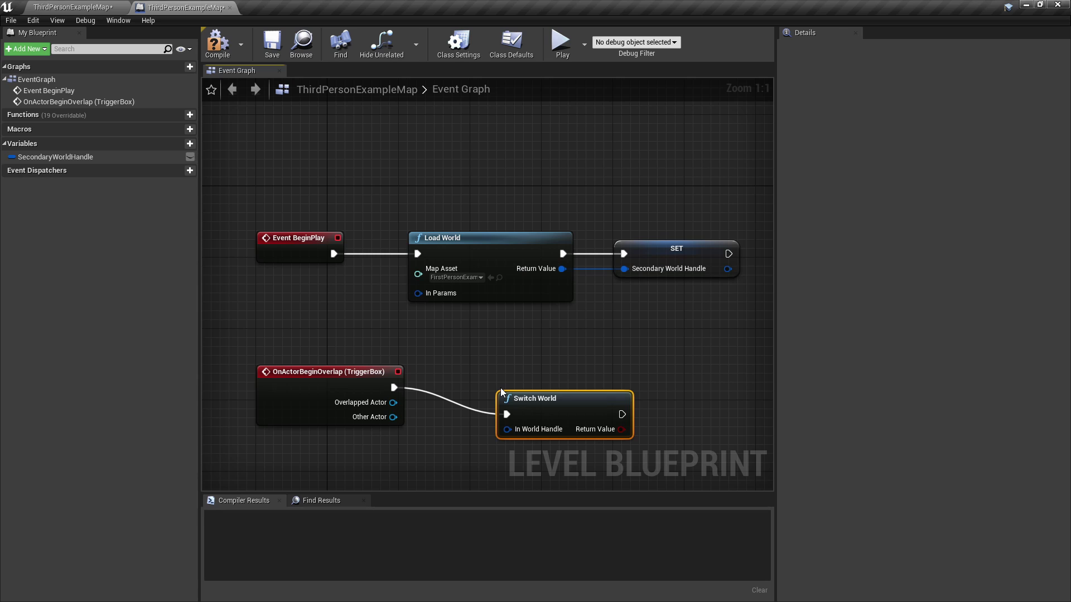
# Feed the SecondaryWorldHandle variable into Switch World's In World Handle, and compile and save the level blueprint.
pyautogui.click(132, 156)
pyautogui.moveTo(131, 156); pyautogui.dragTo(393, 437)
pyautogui.click(225, 45)
pyautogui.click(275, 50)
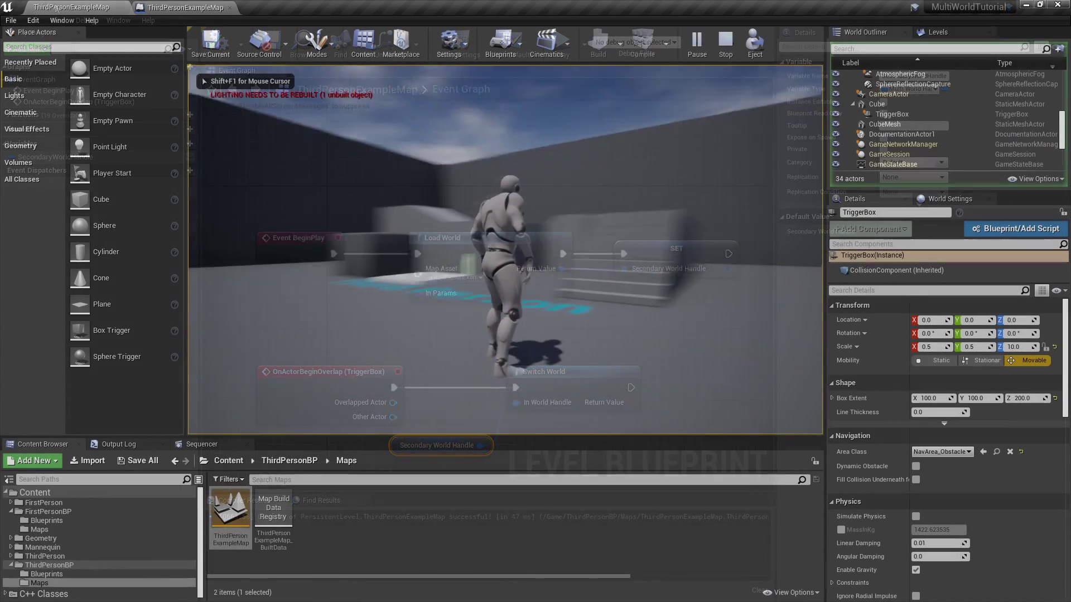
# Test the world switch by running the character onto the white plate and shooting the cubes, and end the play session.
pyautogui.press('w')
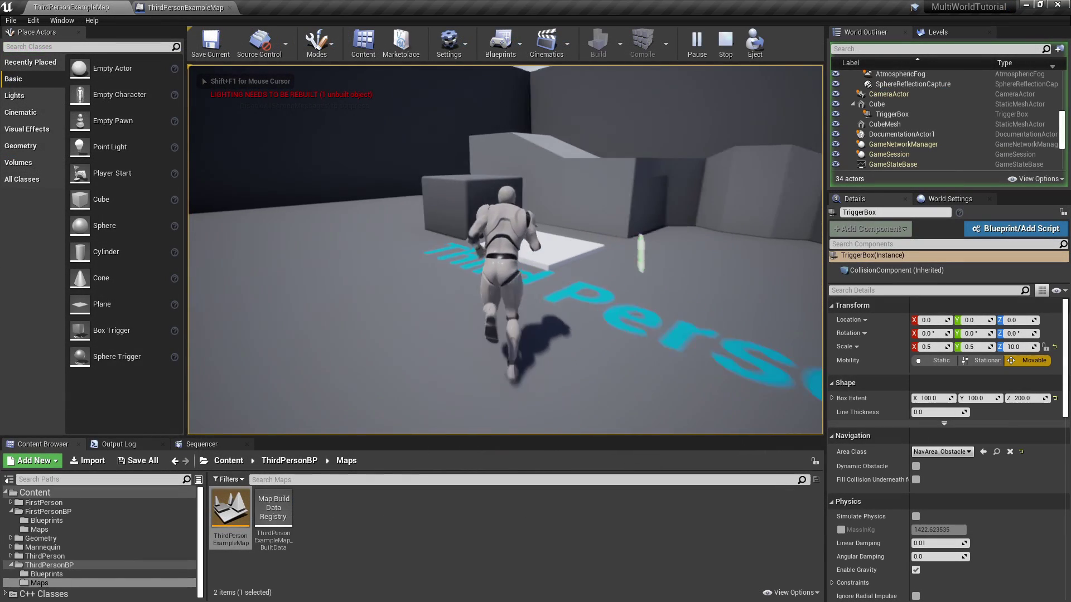
pyautogui.press('w')
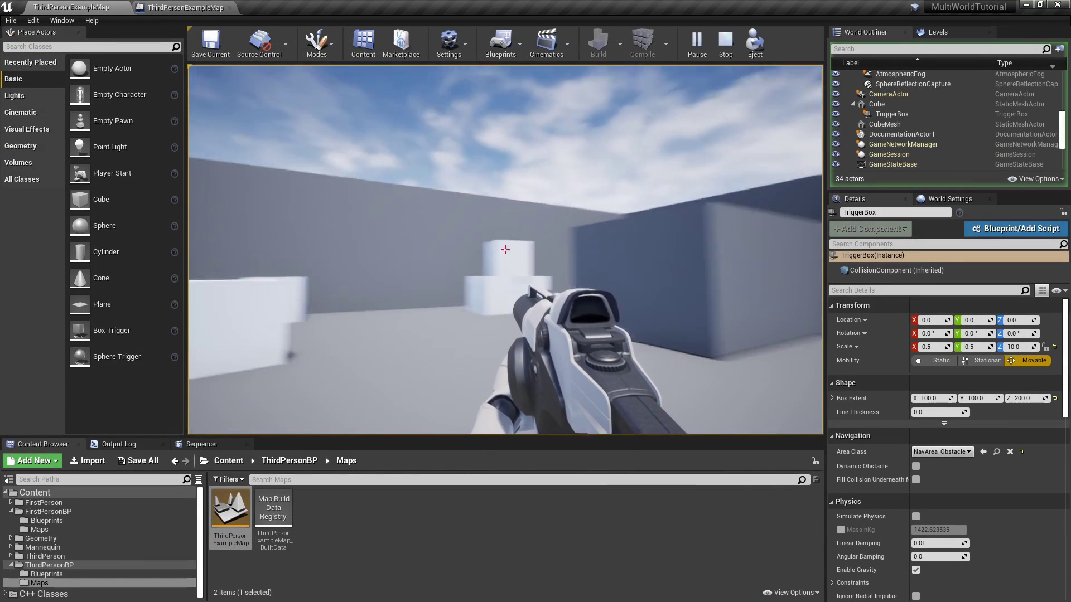
pyautogui.click(506, 250)
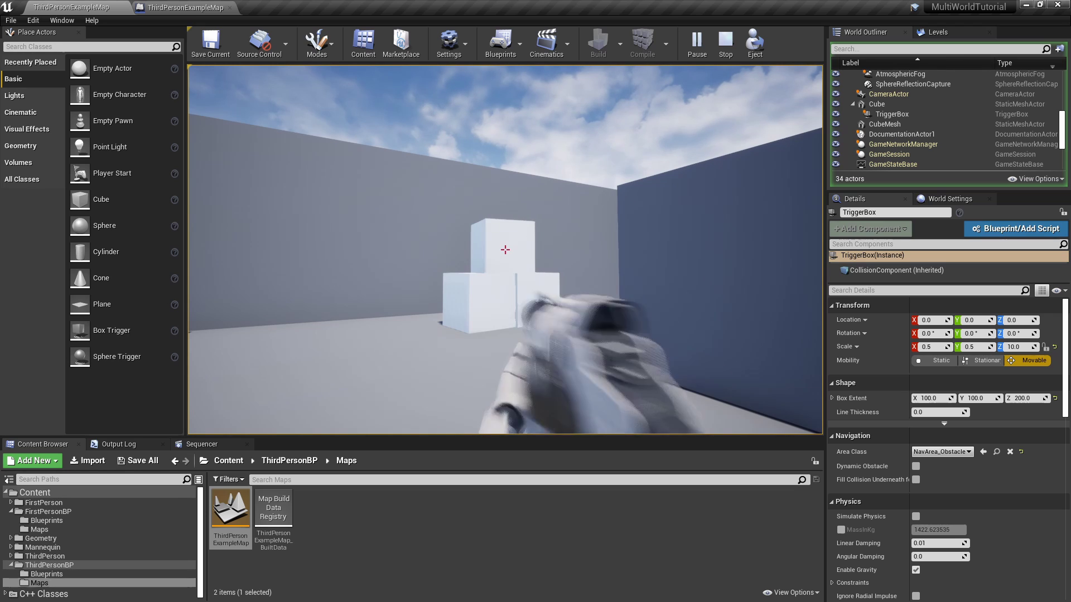
pyautogui.click(505, 249)
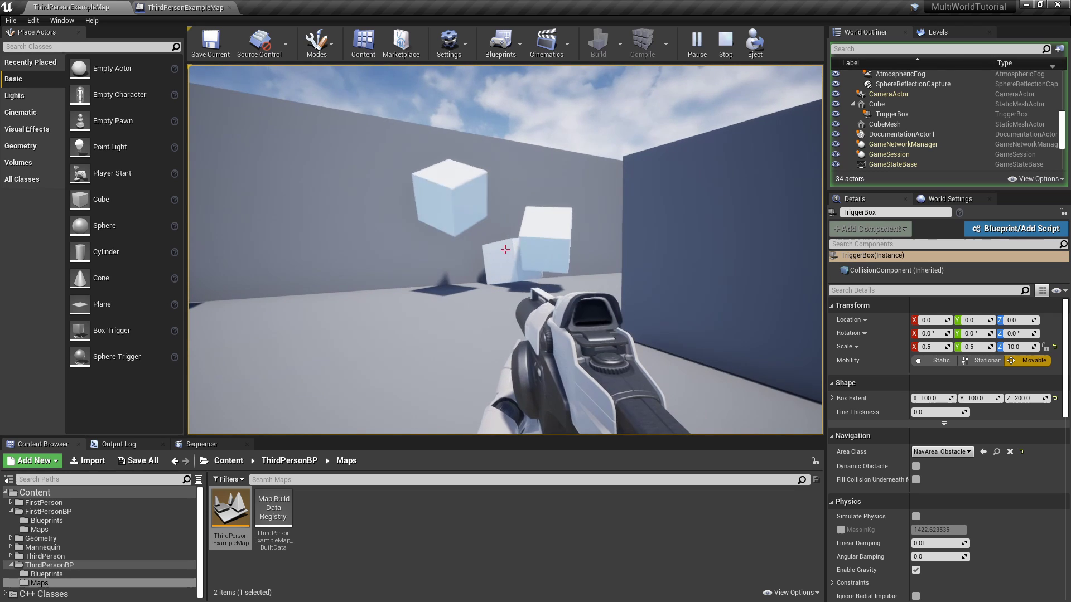
pyautogui.press('Escape')
# Open FirstPersonExampleMap from the FirstPersonBP Maps folder and place a cube scaled to 2.0, 2.0, 0.1 on its floor.
pyautogui.click(126, 527)
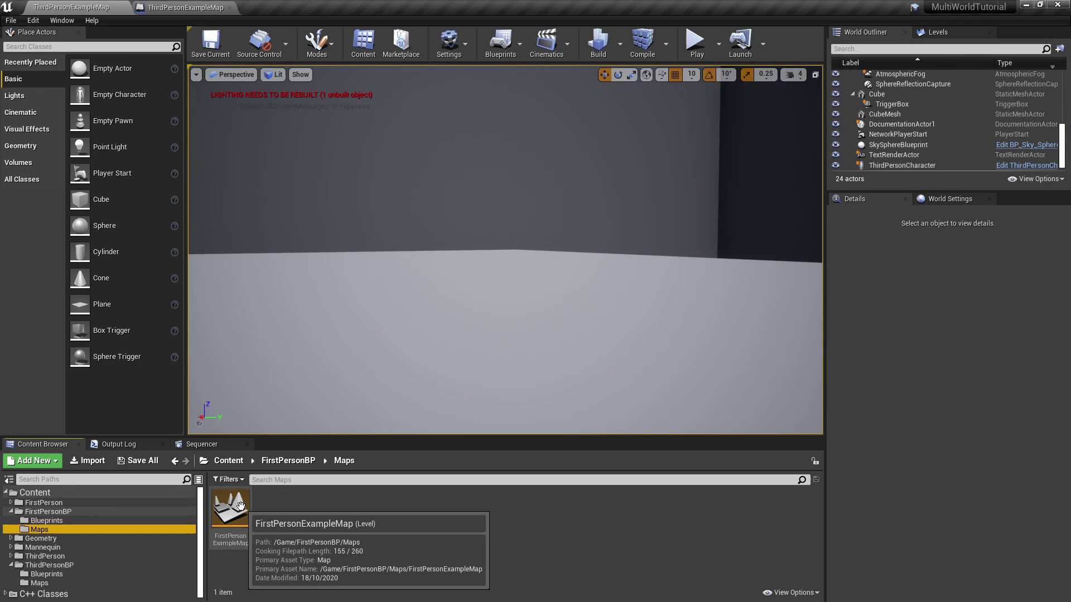
pyautogui.doubleClick(240, 505)
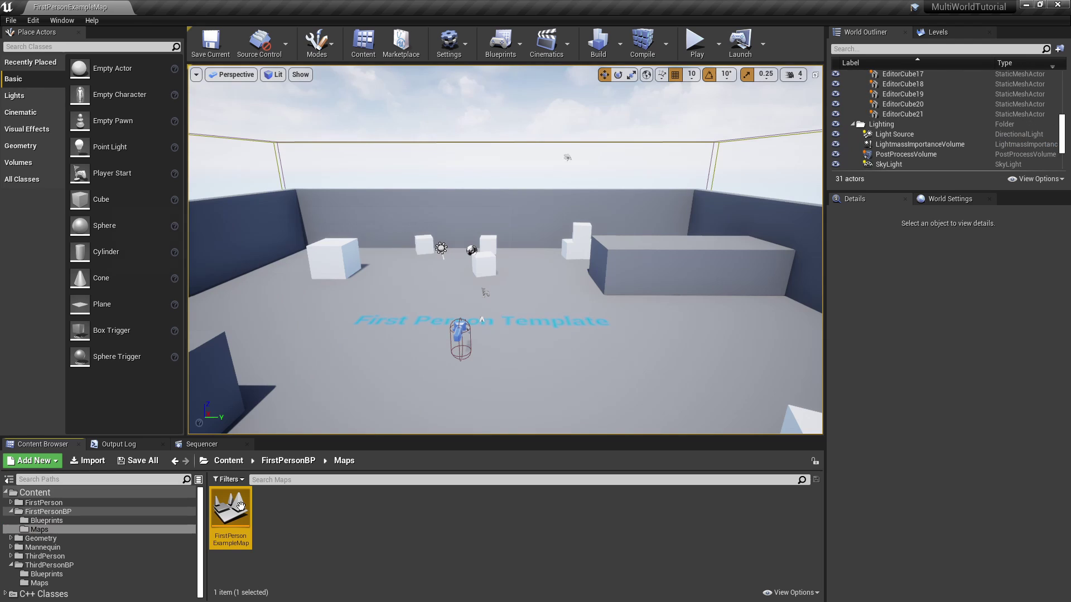
pyautogui.moveTo(89, 199); pyautogui.dragTo(488, 274)
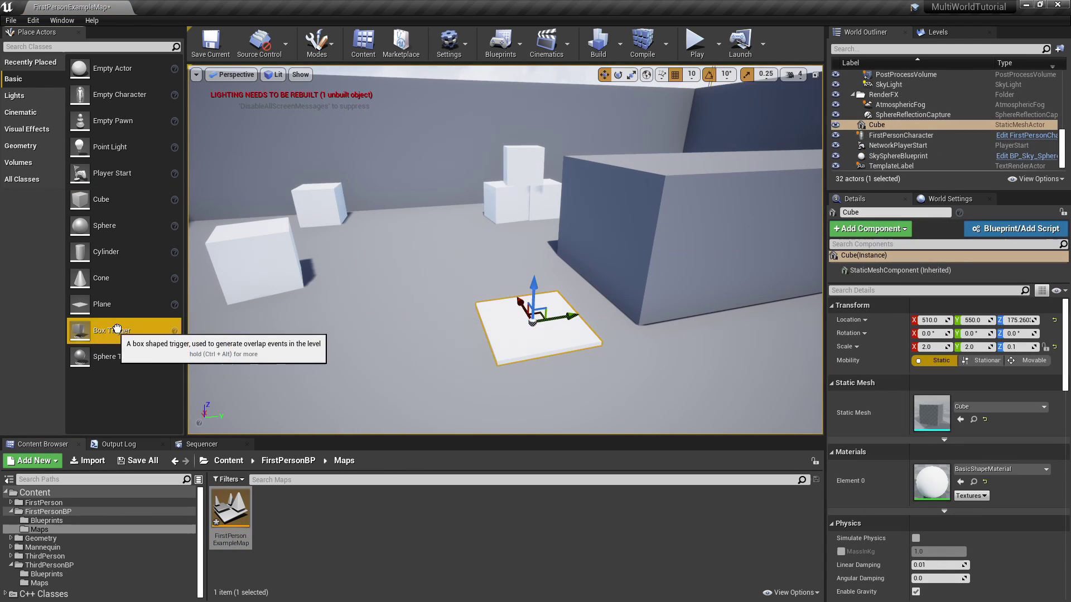
# Place a Box Trigger at the flat cube in FirstPersonExampleMap and attach it to the Cube.
pyautogui.click(576, 349)
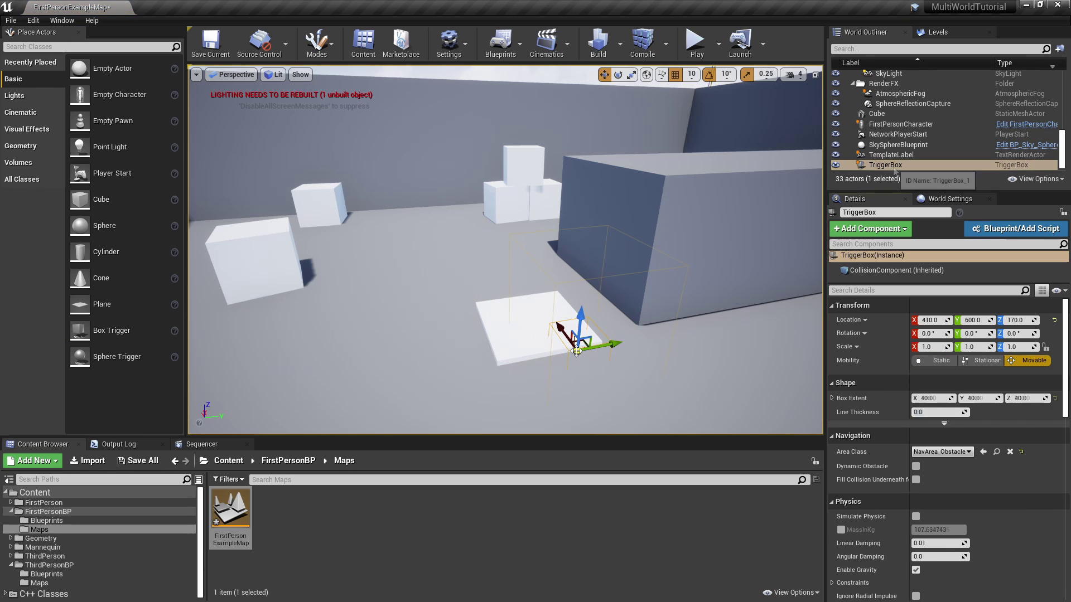
pyautogui.moveTo(879, 116); pyautogui.dragTo(878, 118)
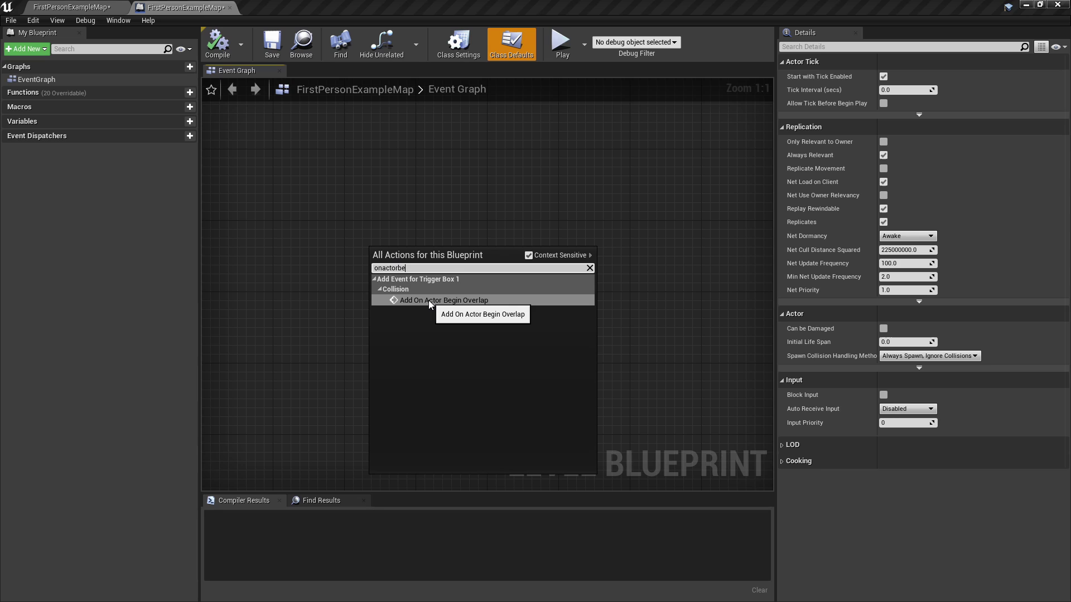
# In FirstPersonExampleMap's level blueprint, add the TriggerBox's OnActorBeginOverlap event and connect it to a Switch World node.
pyautogui.click(429, 300)
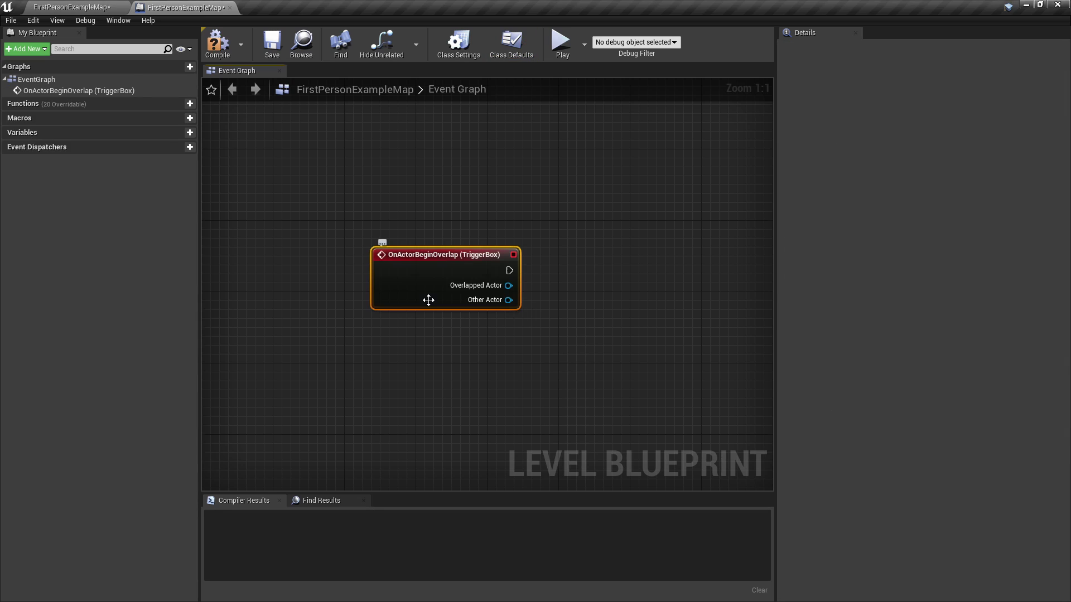
pyautogui.moveTo(509, 271); pyautogui.dragTo(646, 270)
pyautogui.moveTo(647, 270); pyautogui.dragTo(647, 270)
pyautogui.write('switch')
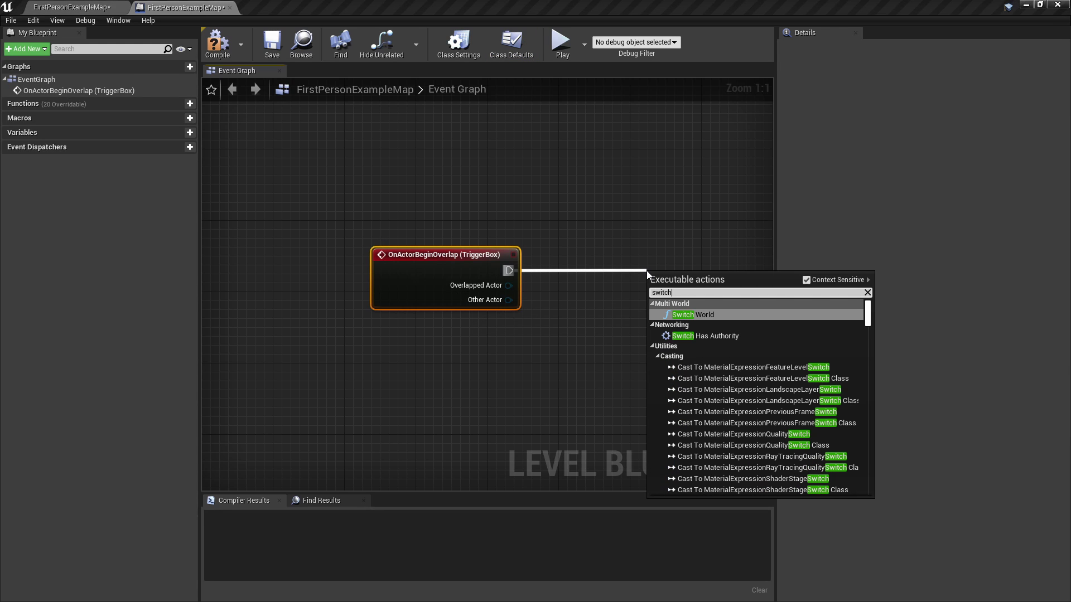
pyautogui.click(693, 314)
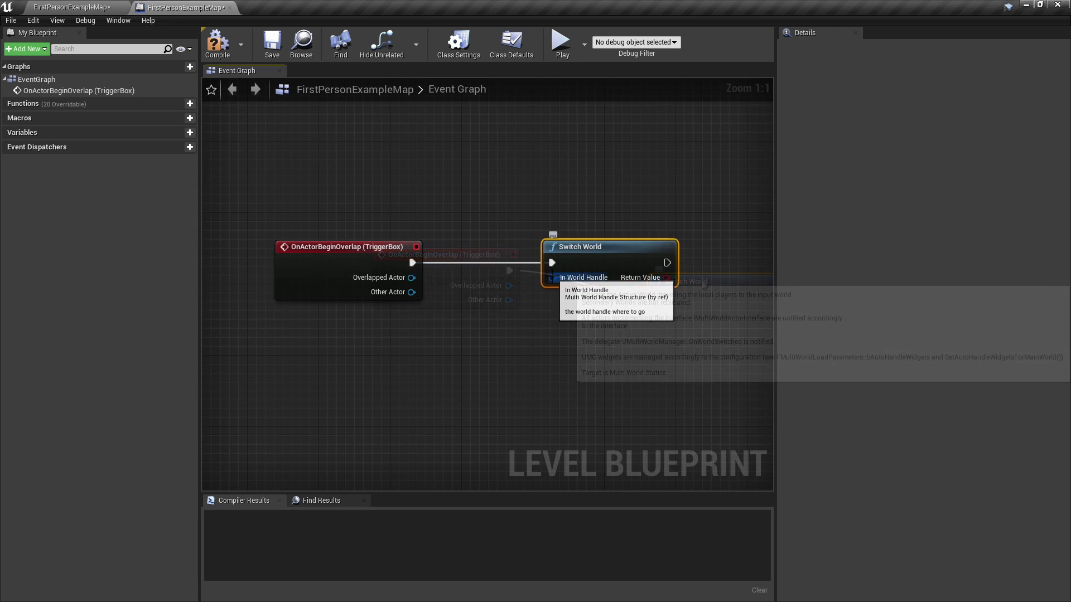
# Connect a Get Main World Handle node to Switch World's In World Handle input.
pyautogui.moveTo(552, 277); pyautogui.dragTo(462, 334)
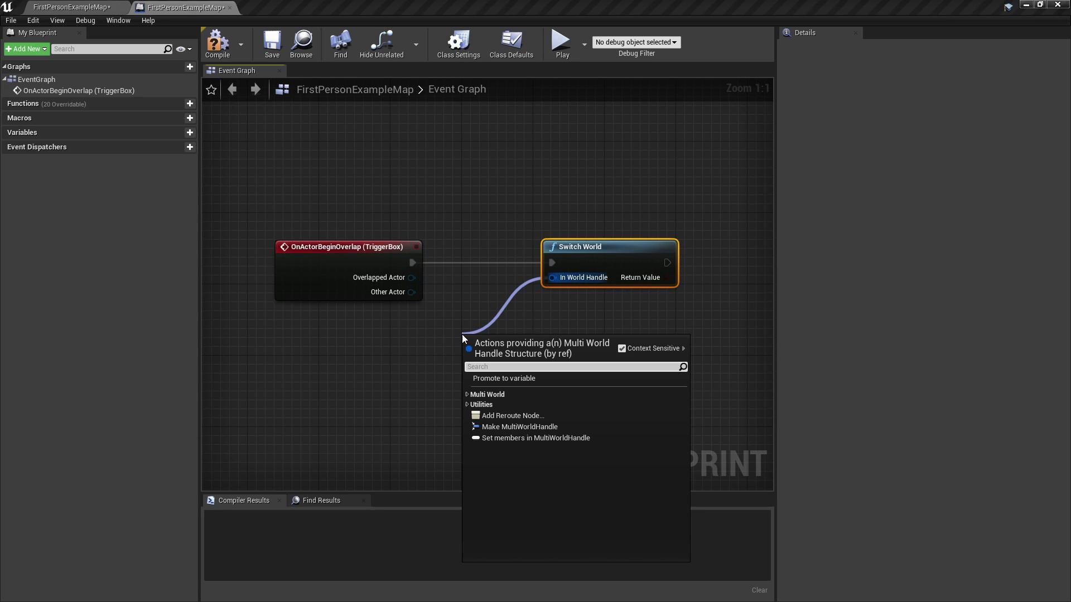
pyautogui.write('getmain')
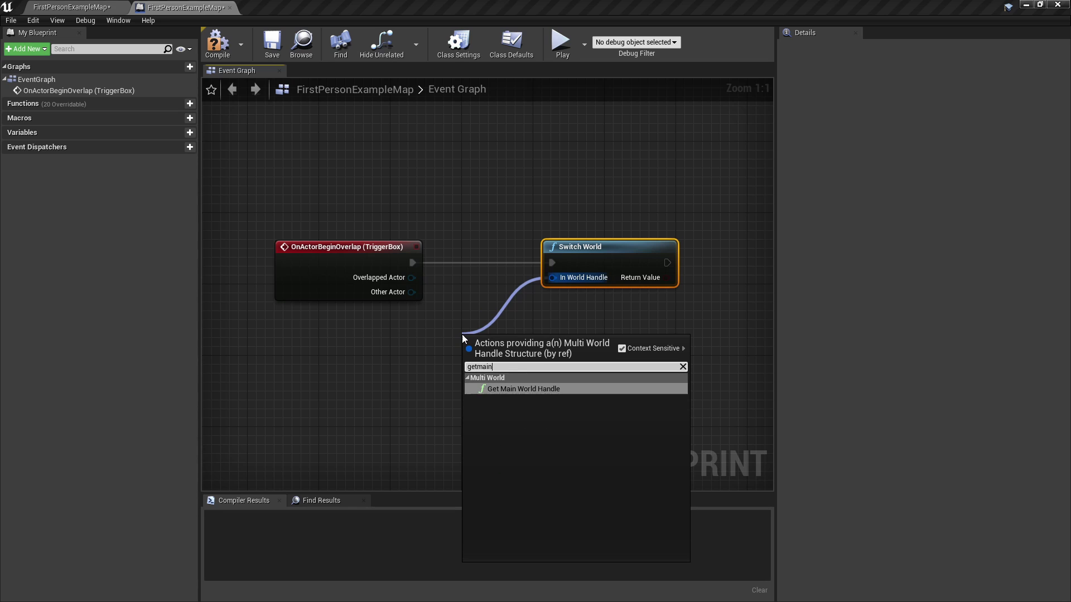
pyautogui.press('Return')
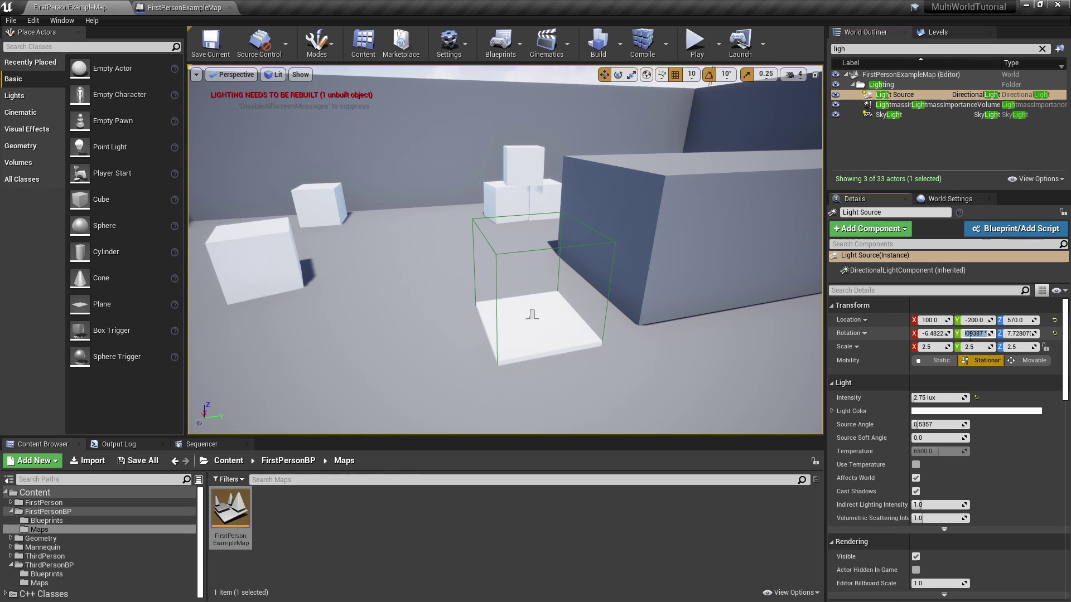
# Rotate FirstPersonExampleMap's Light Source to give the level a night sky, and build the level.
pyautogui.press('Return')
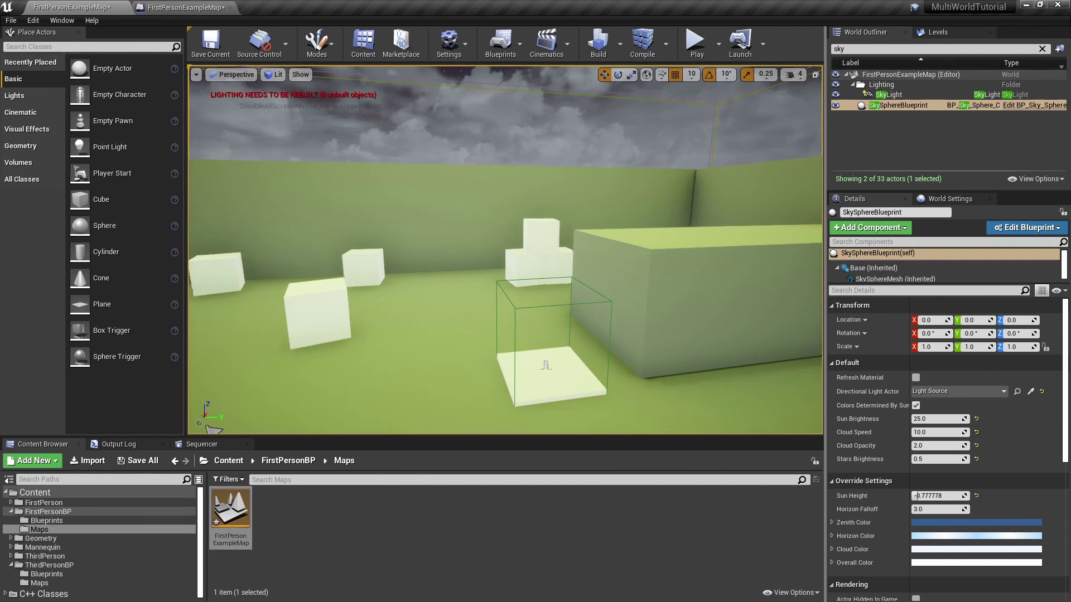
pyautogui.scroll(-5, 505, 249)
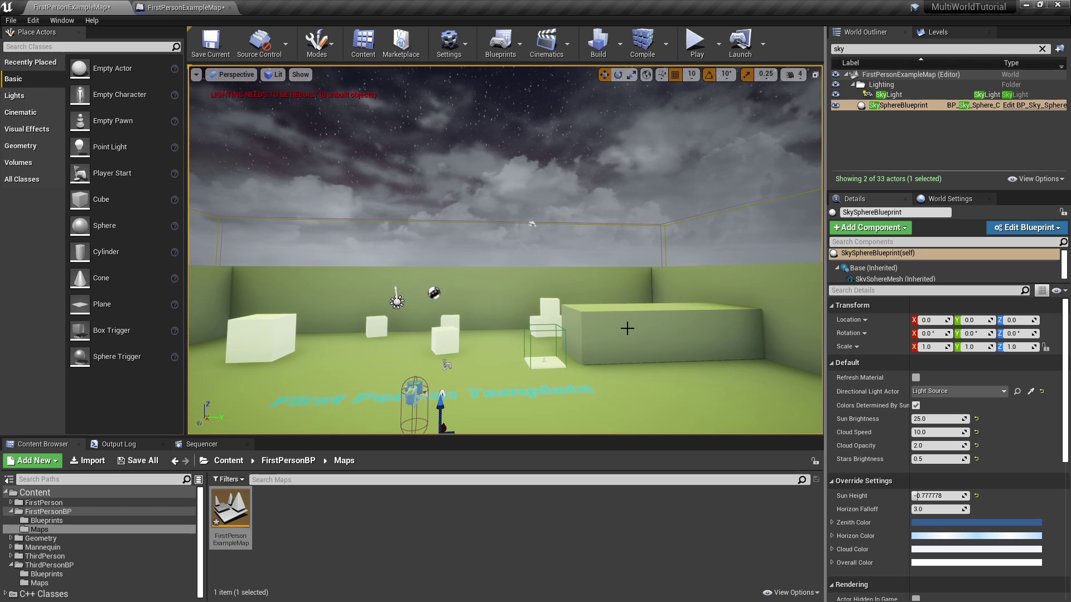
pyautogui.click(600, 45)
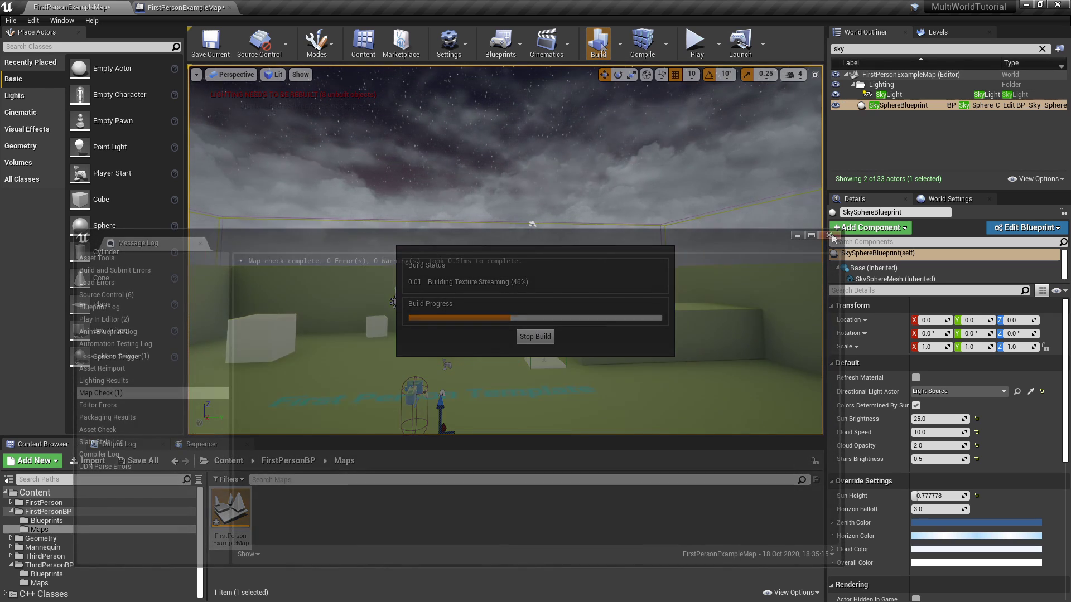
pyautogui.click(829, 235)
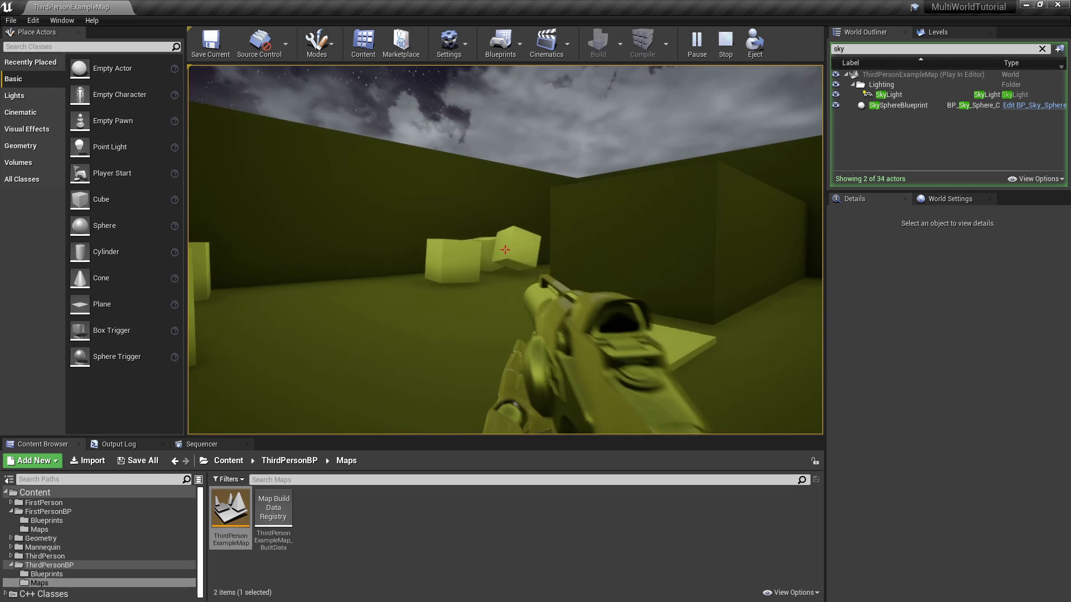
# Play-test ThirdPersonExampleMap, returning from the first-person world over its plate and running around the third-person level.
pyautogui.press('w')
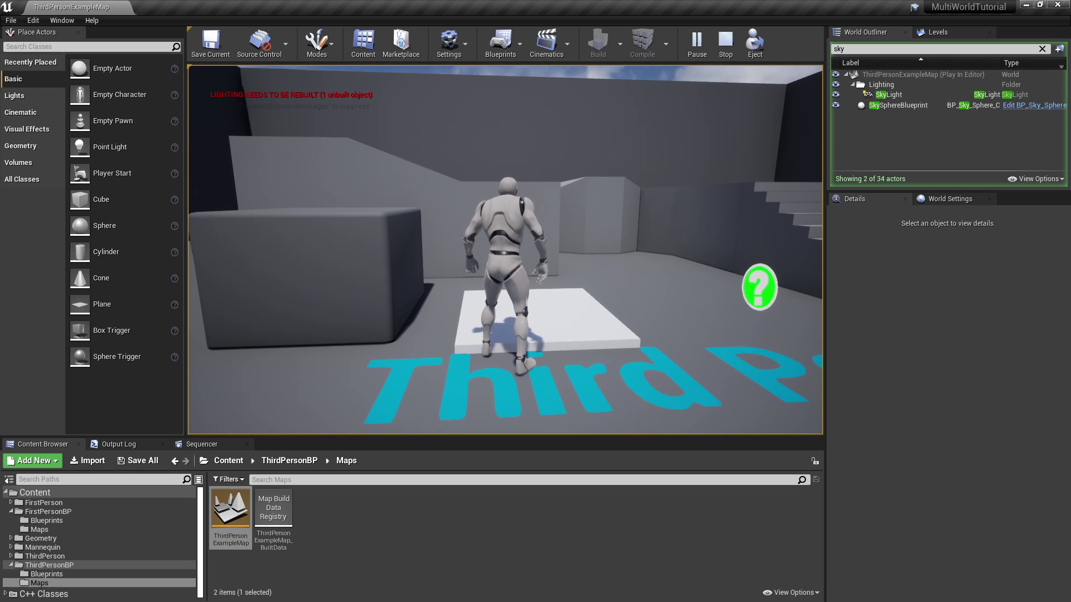
pyautogui.press('s')
pyautogui.press('d')
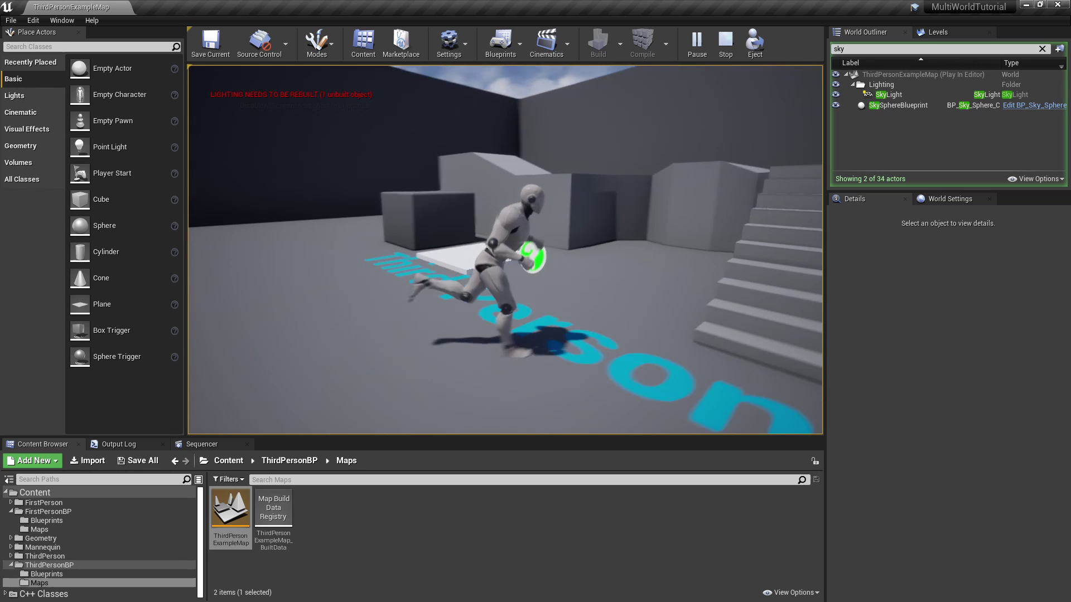
# Play-test ThirdPersonExampleMap, running onto the plate into the first-person world and shooting the cubes there.
pyautogui.press('w')
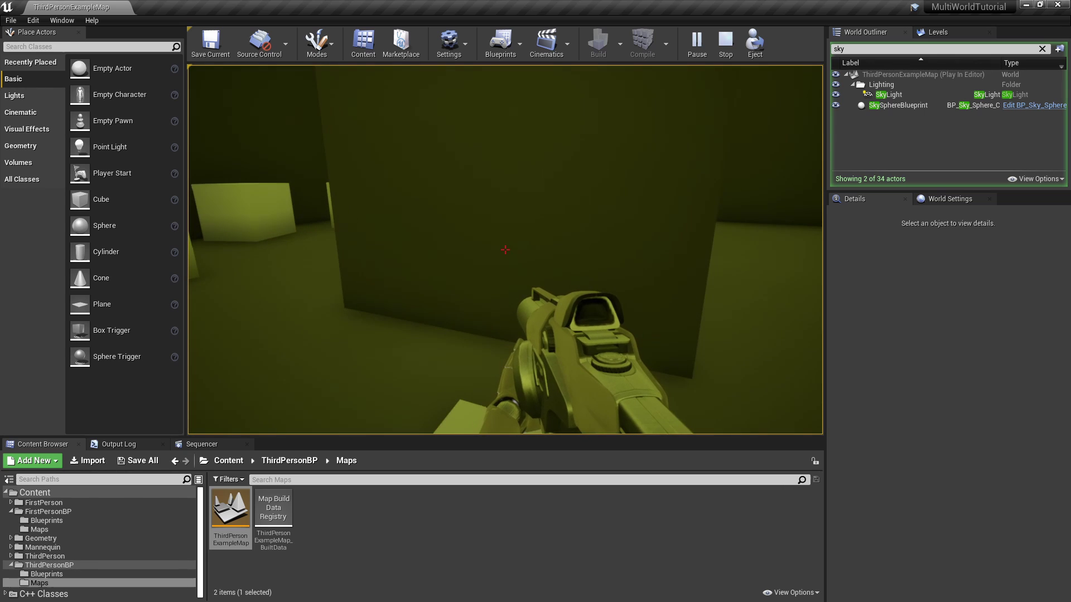
pyautogui.press('s')
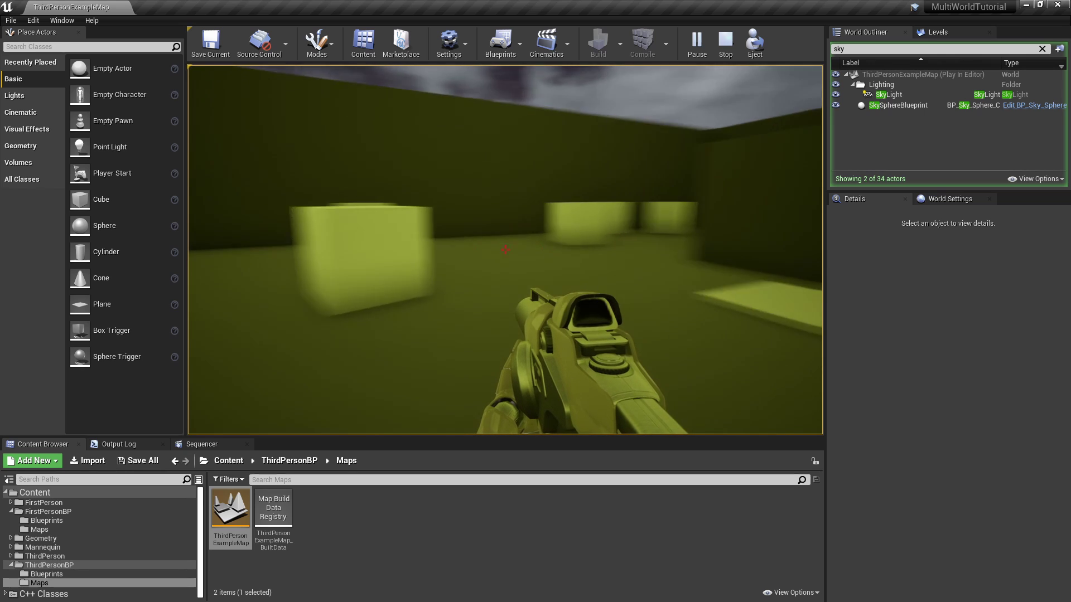
pyautogui.click(505, 250)
pyautogui.click(505, 250)
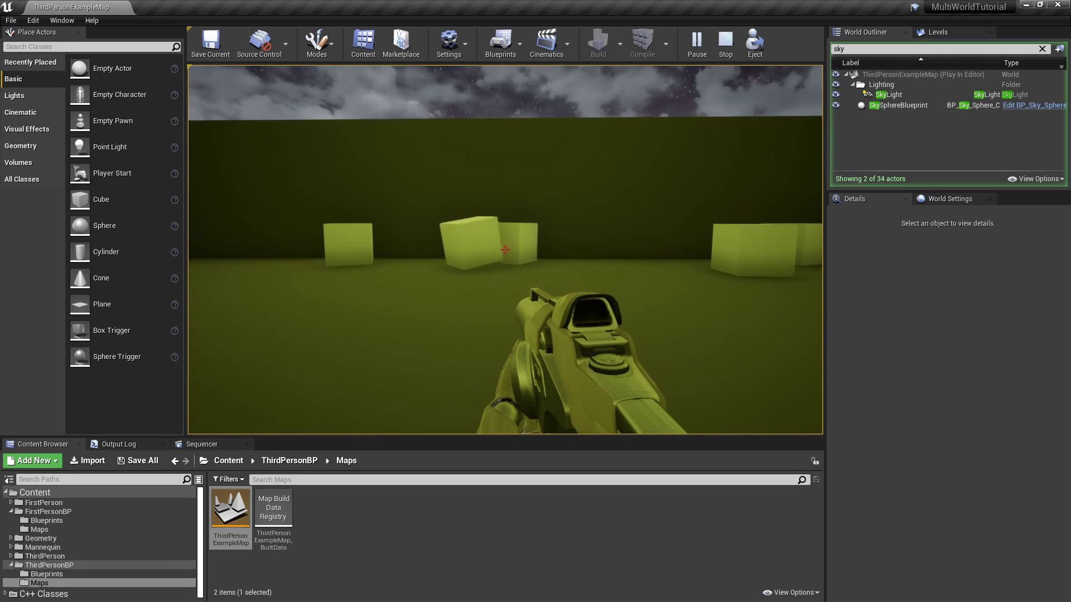
pyautogui.press('s')
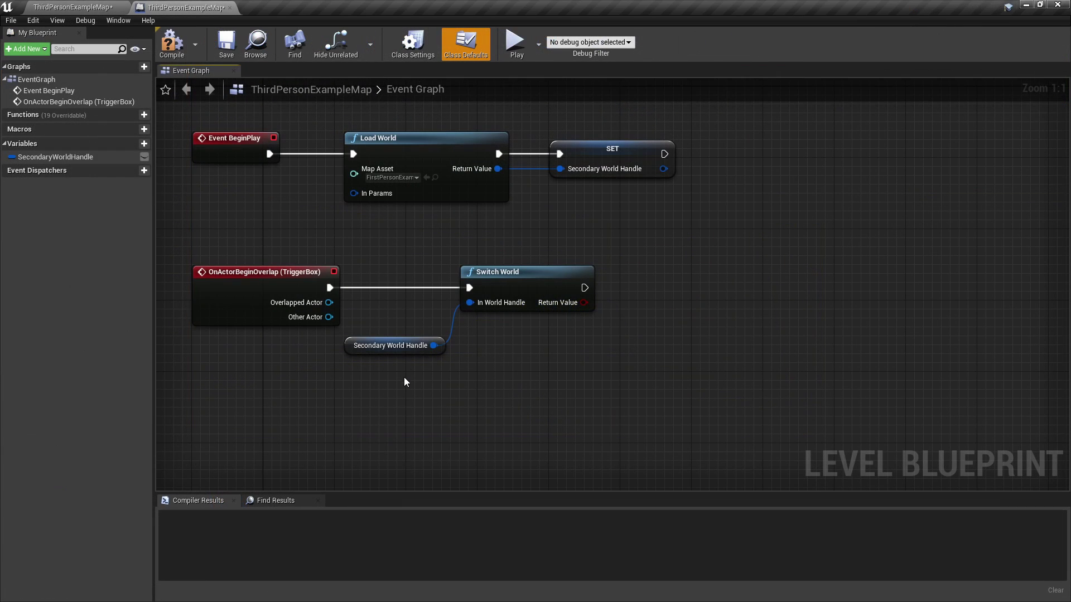
# Insert Cast To Pawn and a Branch conditioned on Is Locally Controlled between the TriggerBox overlap event and Switch World, and compile the blueprint.
pyautogui.moveTo(403, 377); pyautogui.dragTo(518, 255)
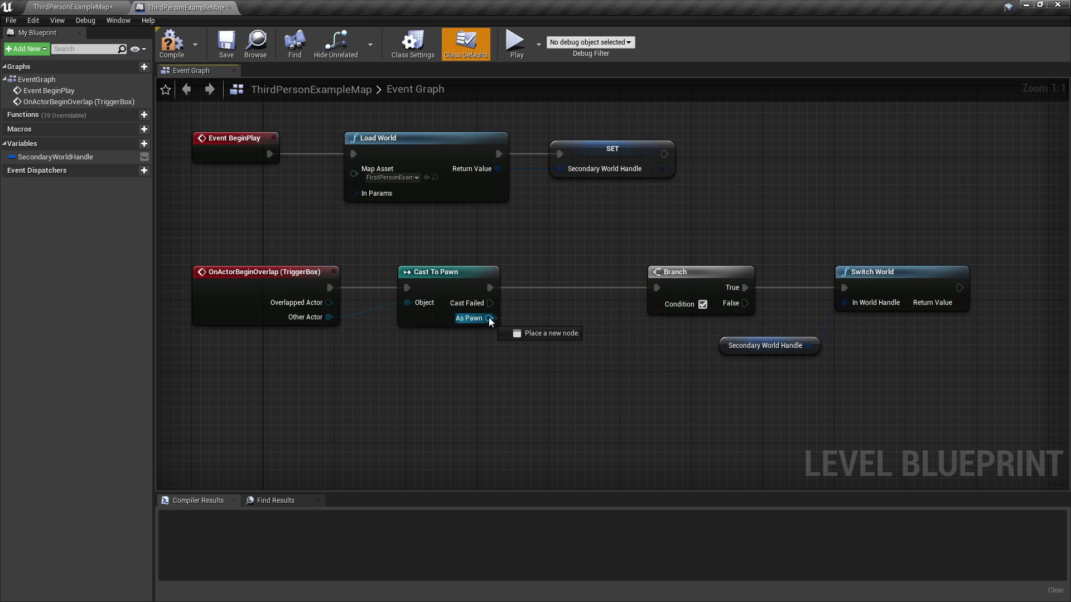
pyautogui.moveTo(488, 317); pyautogui.dragTo(534, 354)
pyautogui.write('islocal')
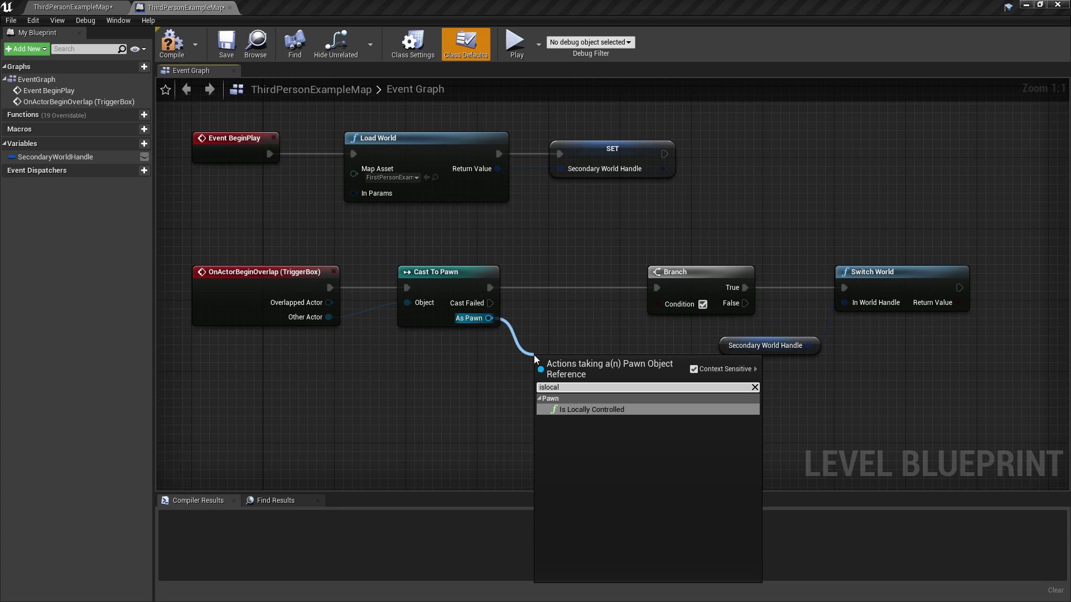
pyautogui.click(599, 408)
pyautogui.moveTo(630, 385); pyautogui.dragTo(654, 303)
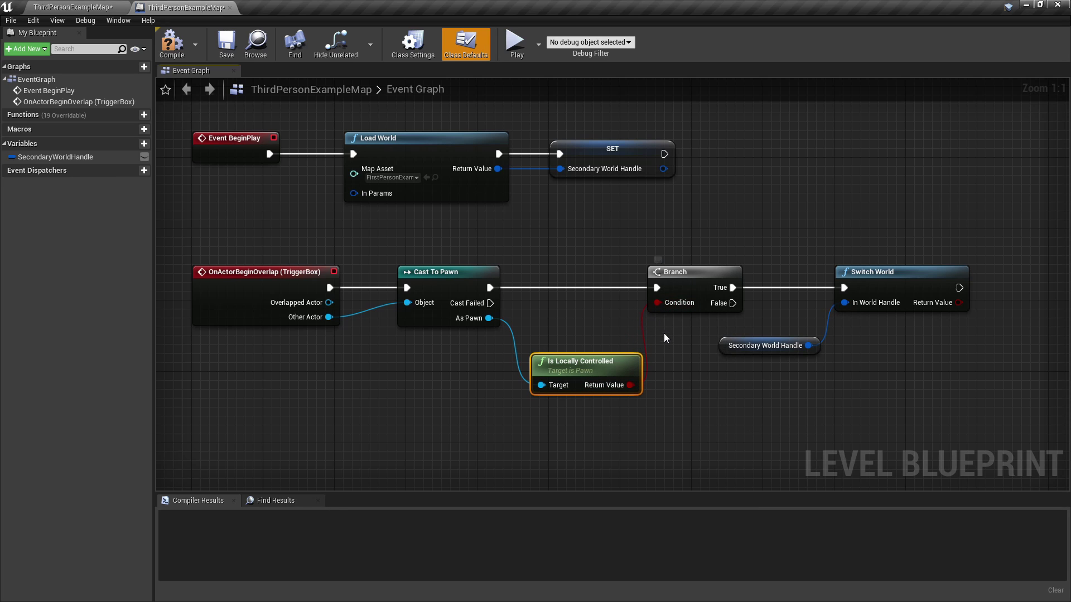
pyautogui.click(675, 372)
pyautogui.press('F7')
# Set the play session to 2 players with net mode Play As Listen Server and launch it in a New Editor Window (PIE).
pyautogui.click(539, 45)
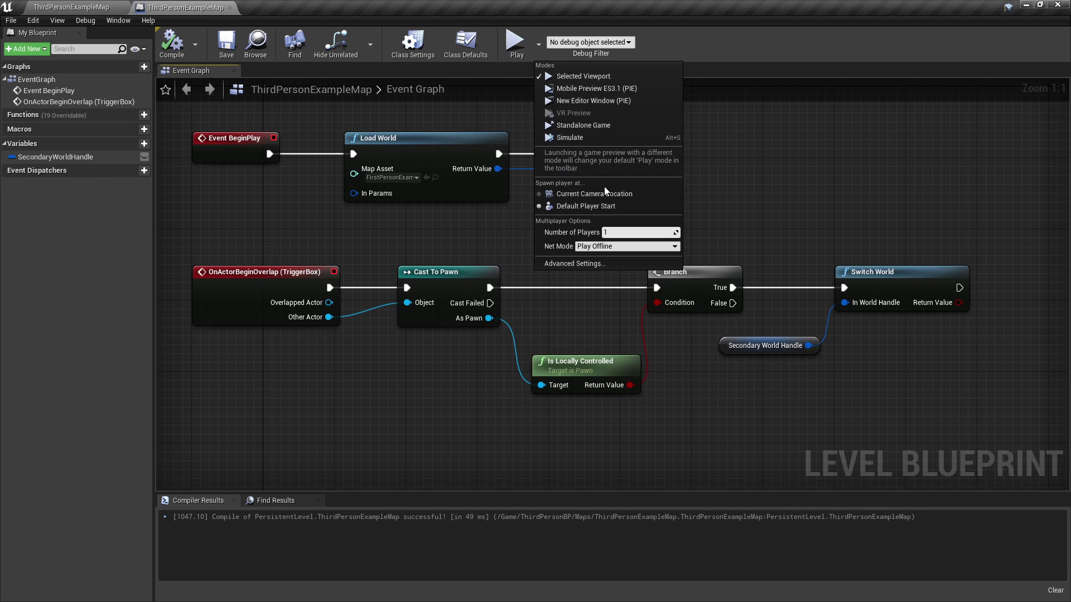
pyautogui.click(618, 232)
pyautogui.write('2')
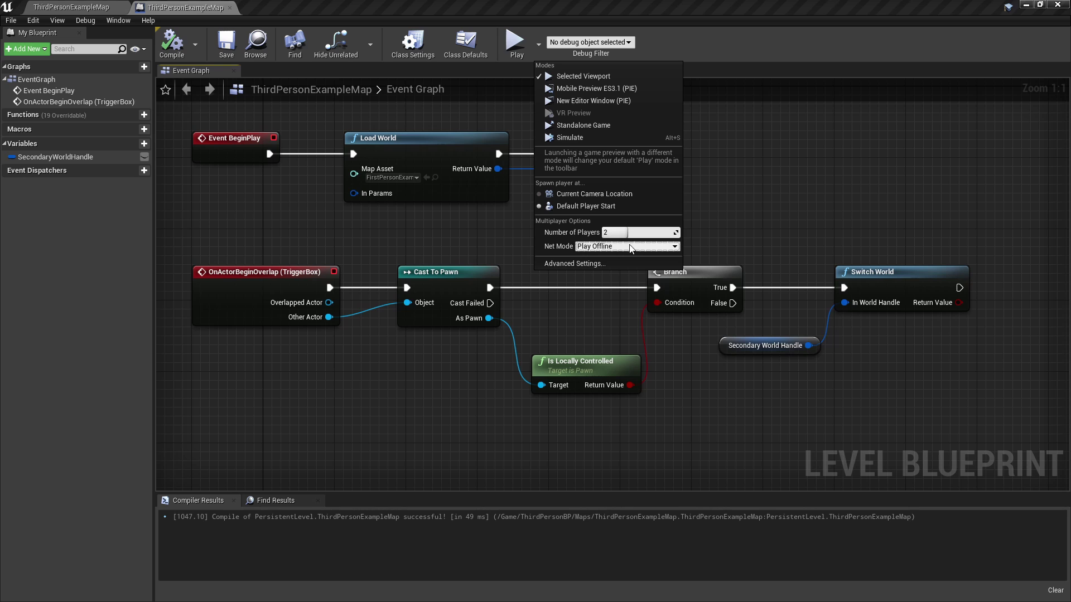
pyautogui.click(631, 247)
pyautogui.click(626, 265)
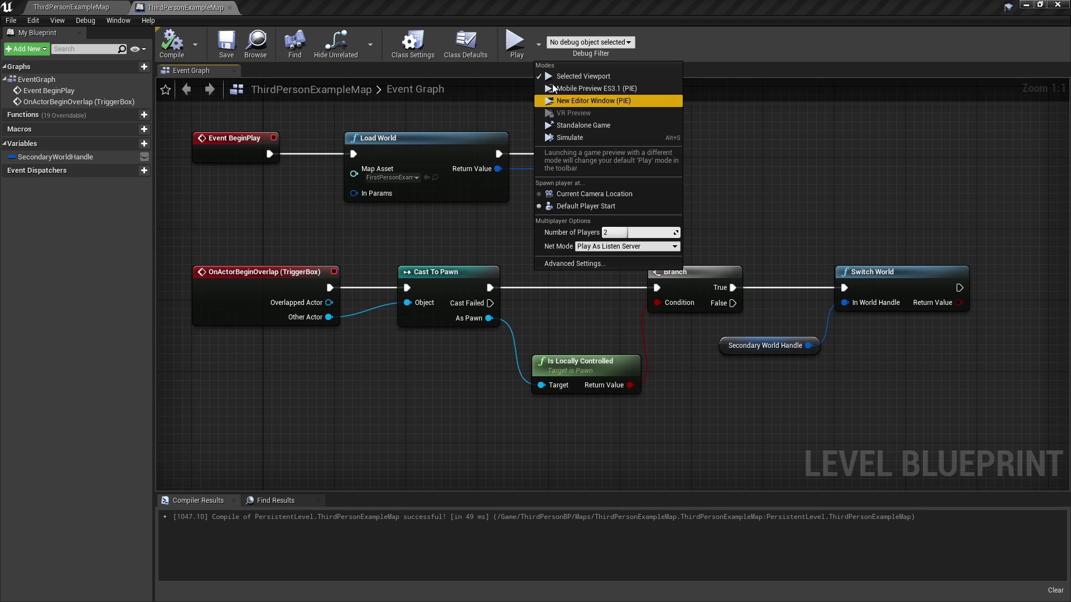
pyautogui.click(593, 100)
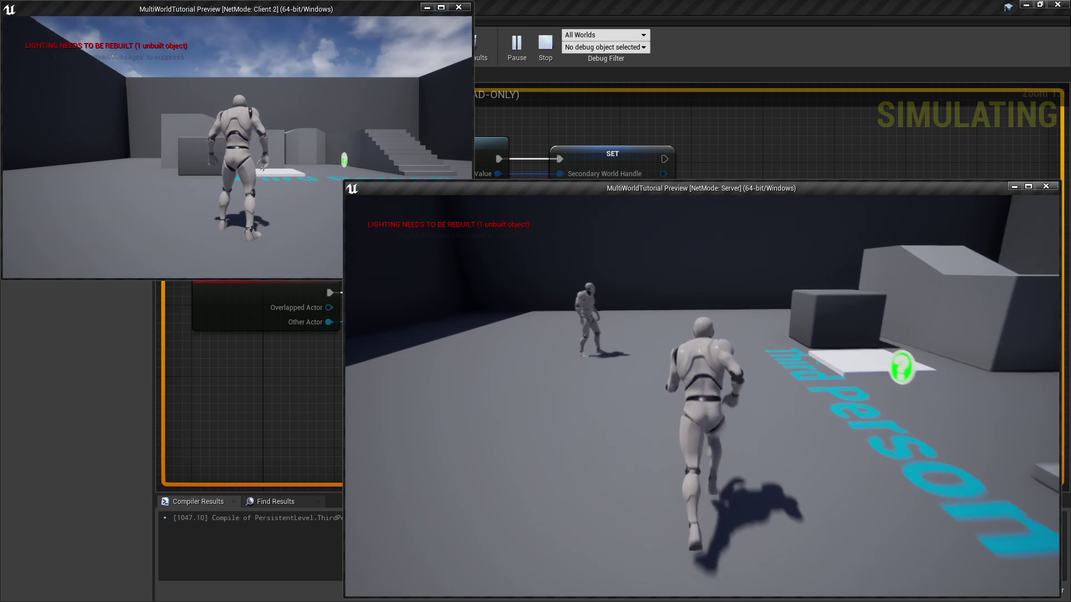
# Jump and run around with the server player, entering the first-person world over the plate and walking around there.
pyautogui.press('space')
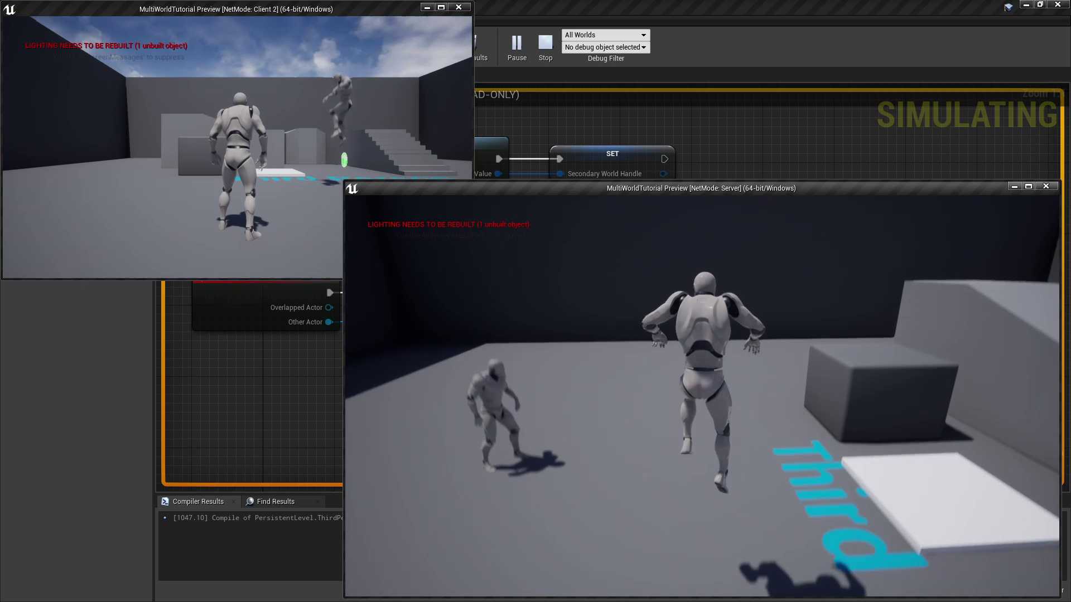
pyautogui.press('s')
pyautogui.press('d')
pyautogui.press('w')
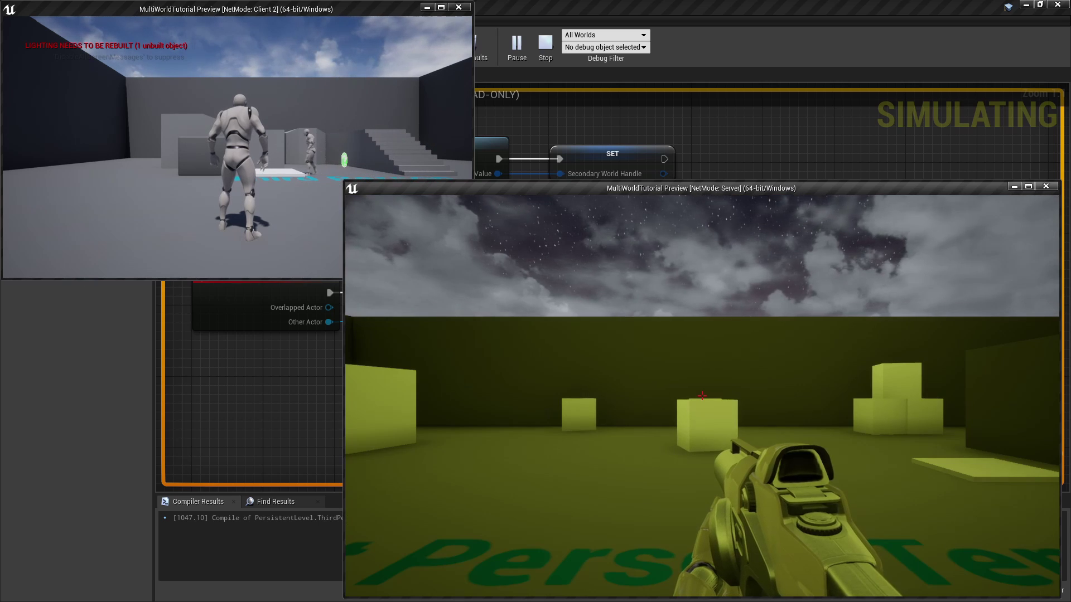
pyautogui.press('a')
pyautogui.press('w')
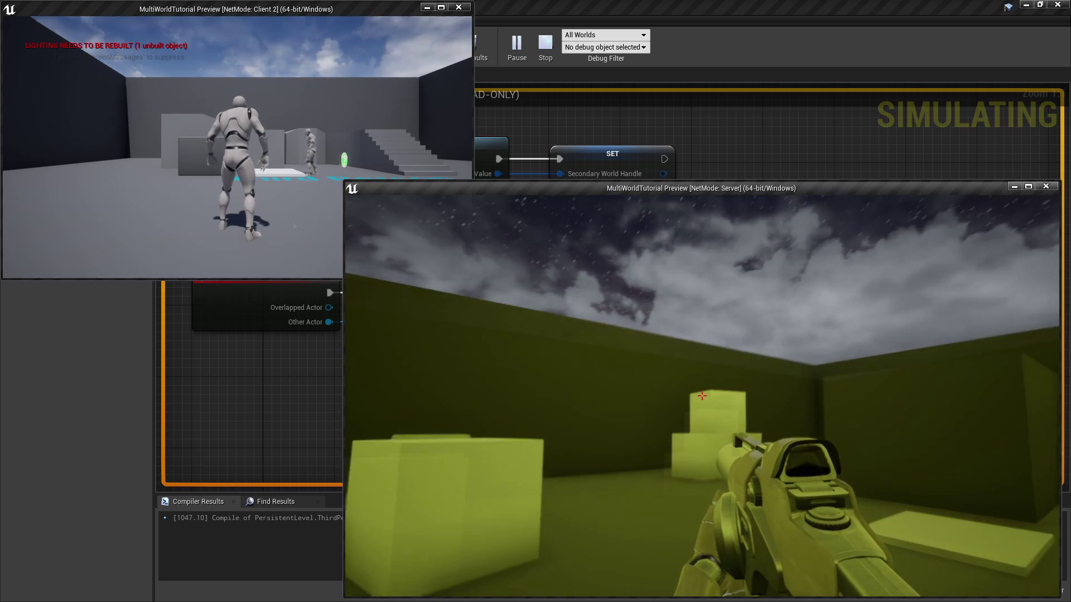
# Switch to the Client 2 window, take its player into the first-person world, shoot the cubes and return to the third-person level.
pyautogui.hotkey('alt', 'Tab')
pyautogui.press('w')
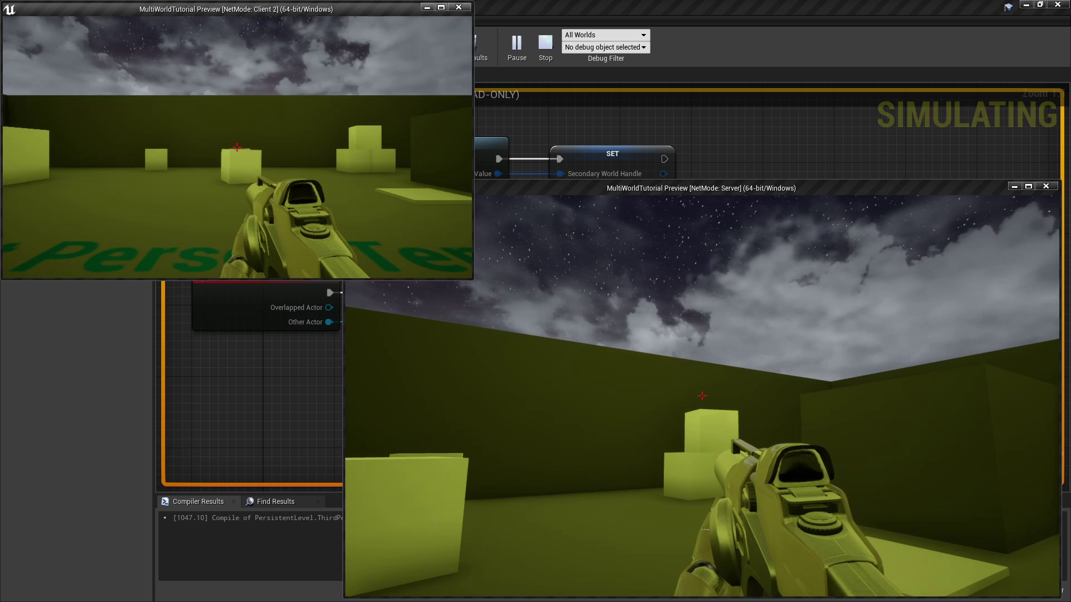
pyautogui.press('w')
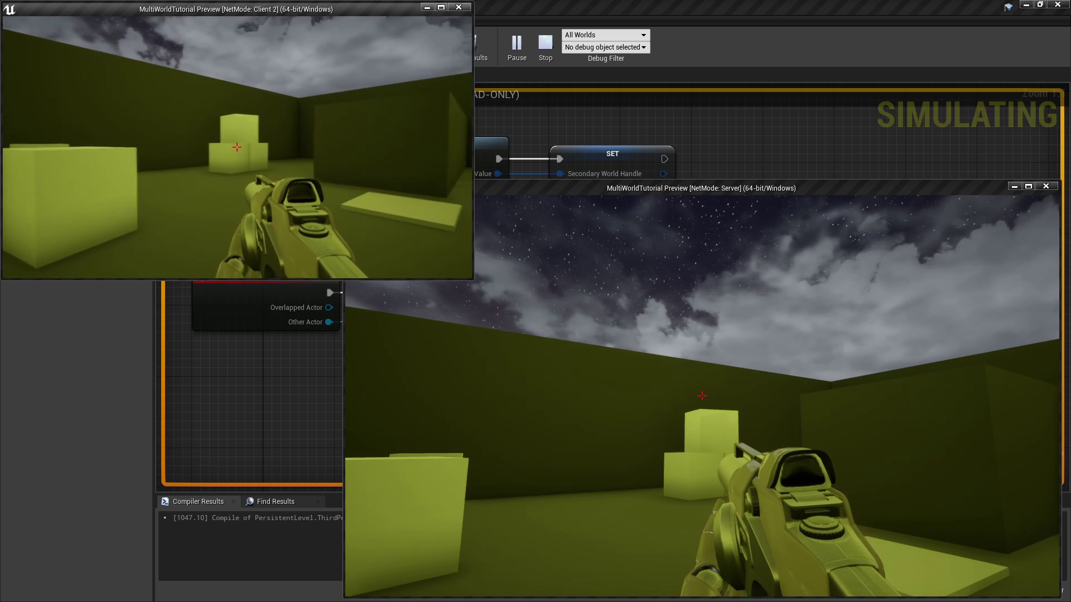
pyautogui.press('s')
pyautogui.click(237, 147)
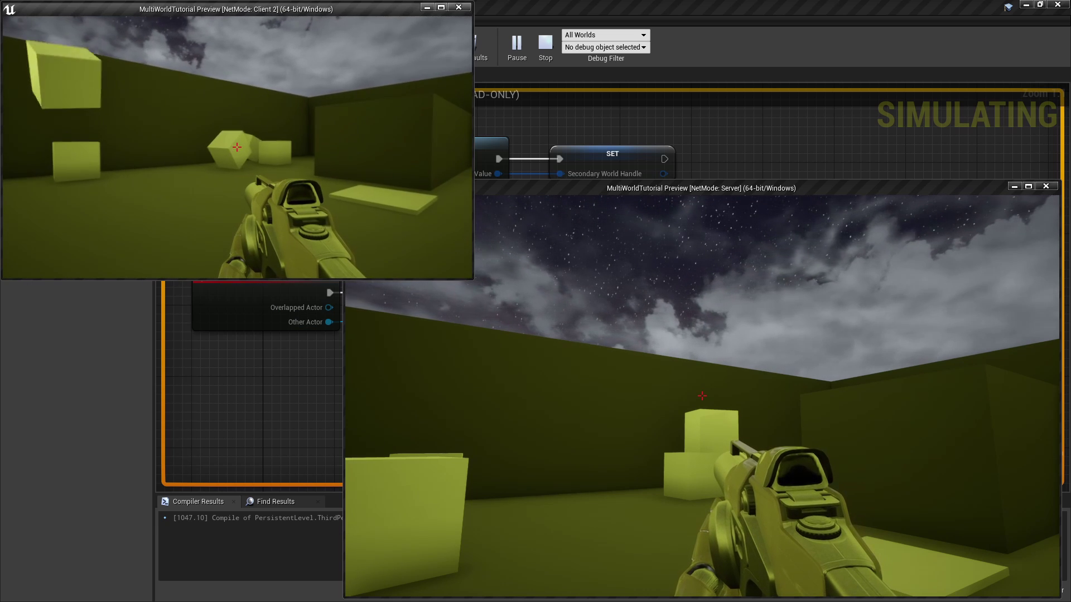
pyautogui.click(237, 148)
pyautogui.press('w')
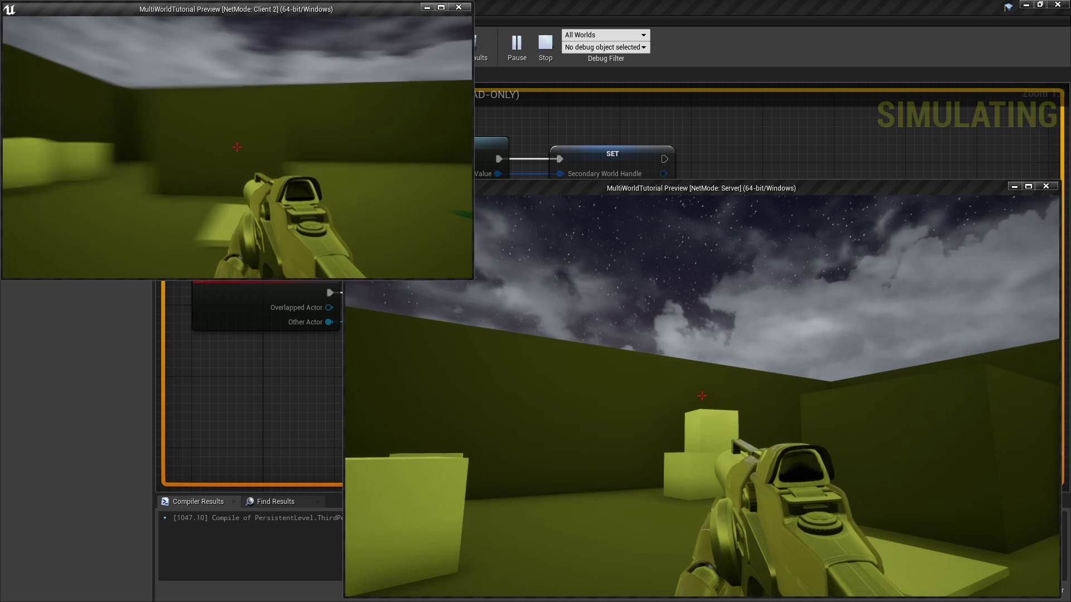
pyautogui.press('s')
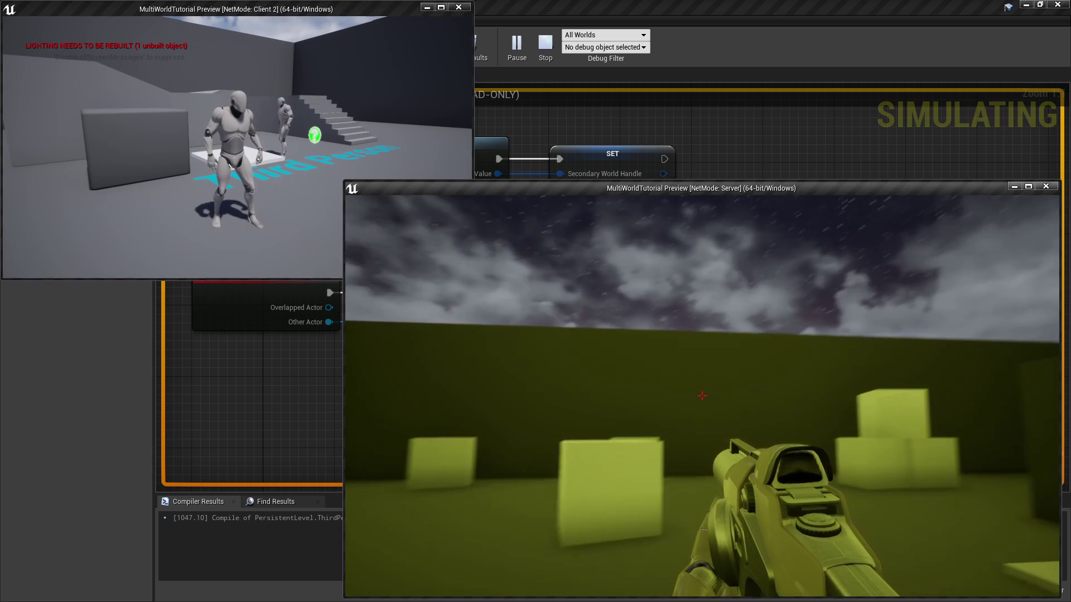
# Bring the server player back to the third-person level over the plate and re-enter the first-person world.
pyautogui.press('w')
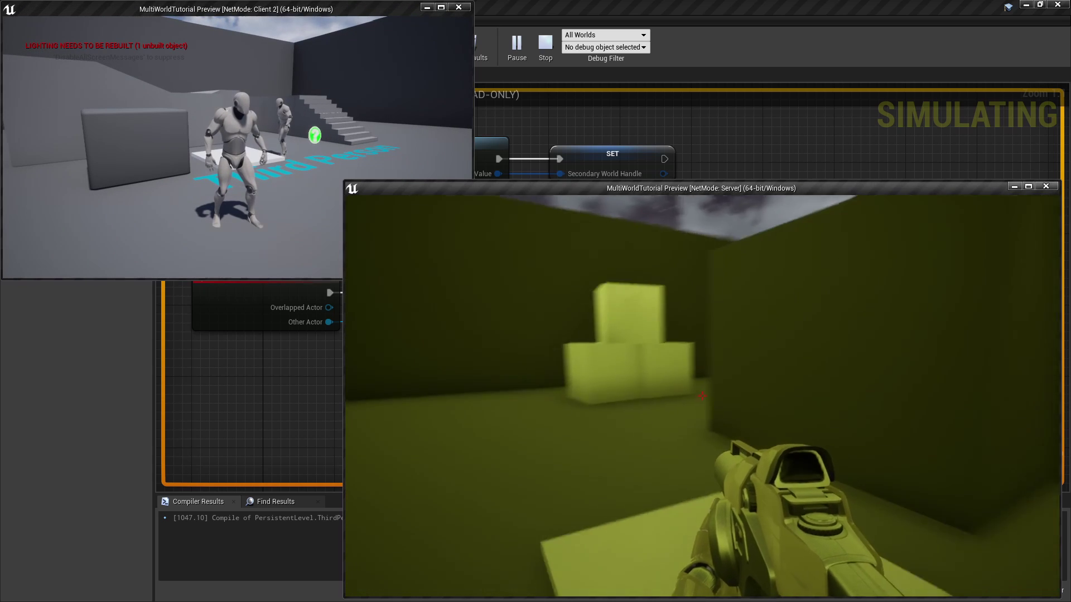
pyautogui.press('s')
pyautogui.press('w')
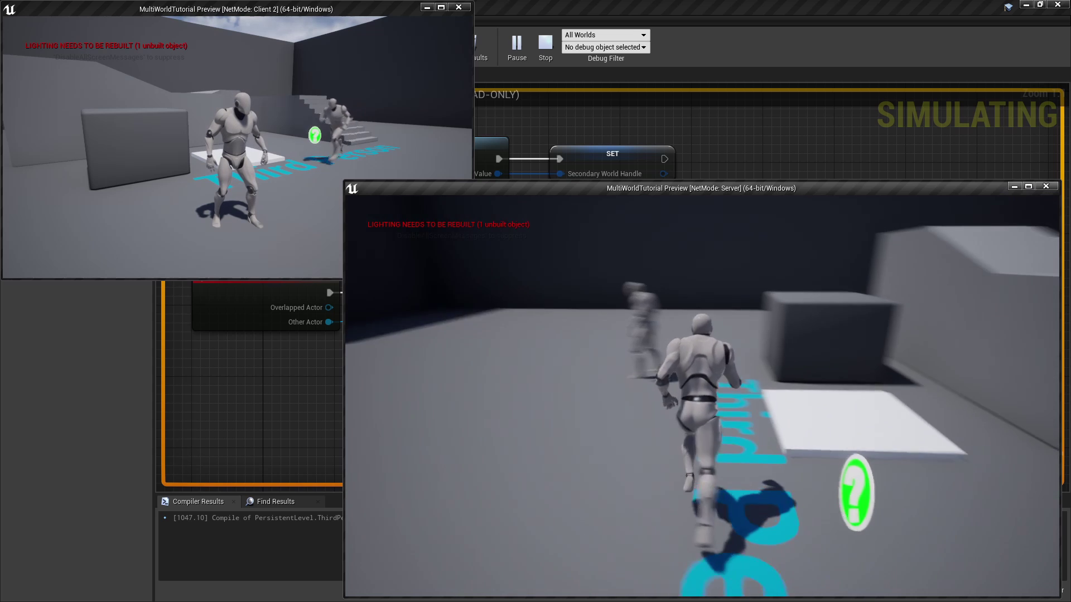
pyautogui.press('d')
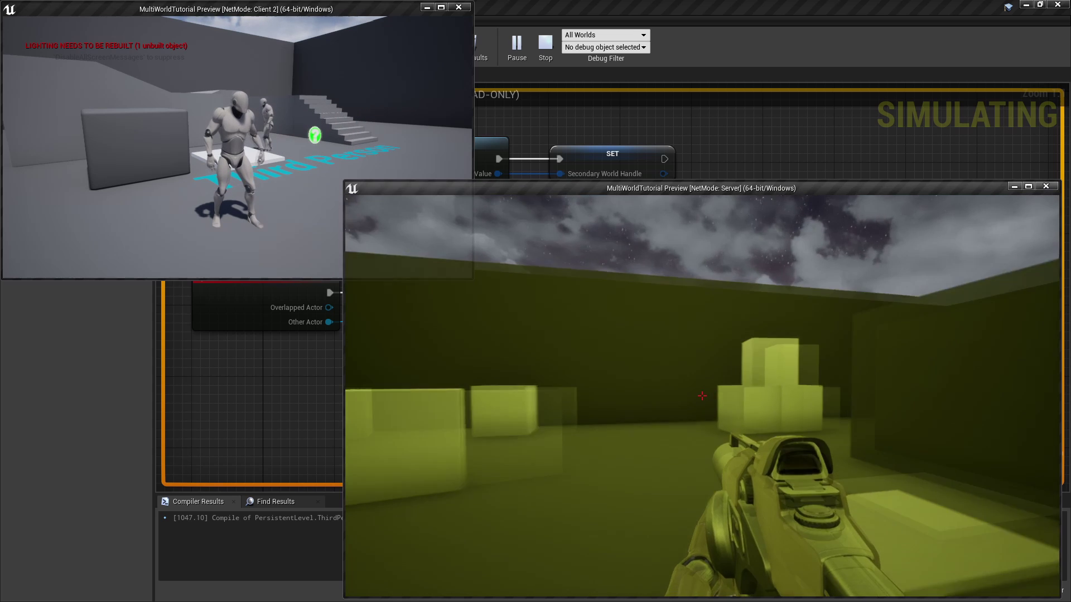
# Move the Client 2 player into the first-person world again and shoot the stacked cubes.
pyautogui.press('w')
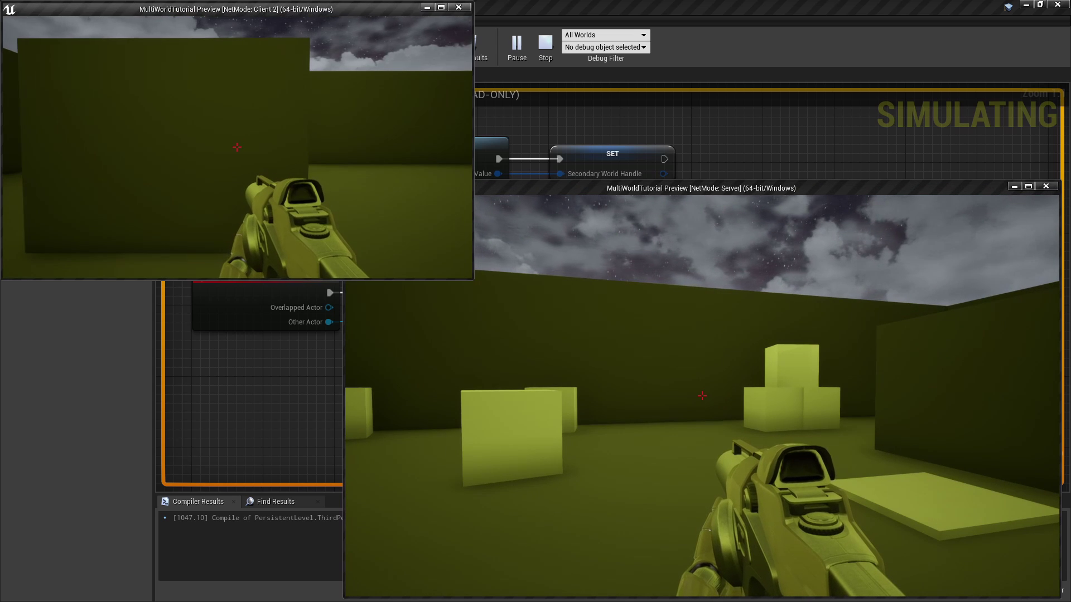
pyautogui.press('s')
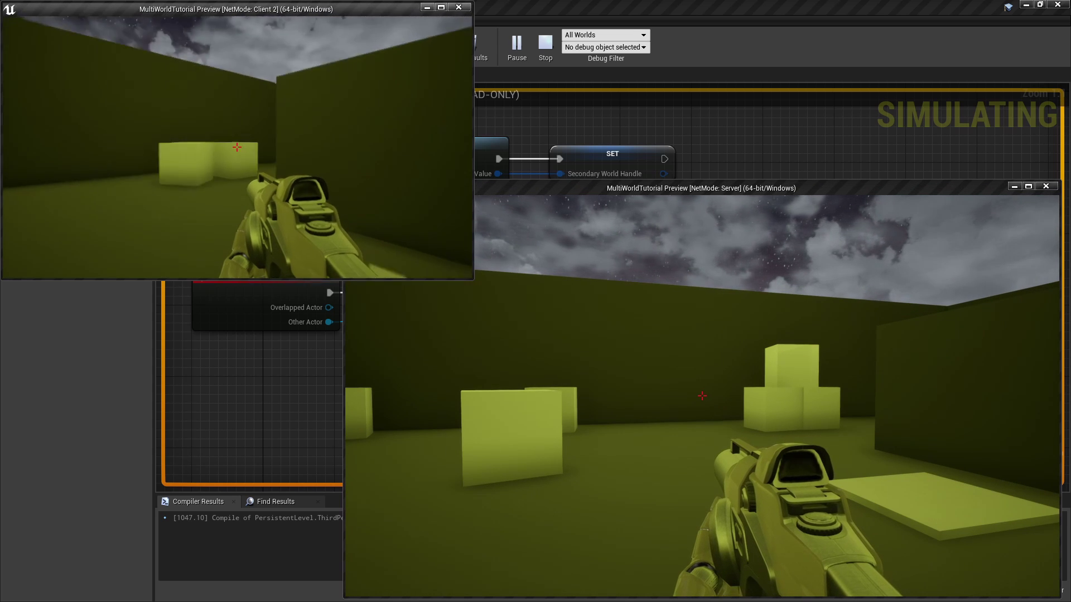
pyautogui.click(237, 147)
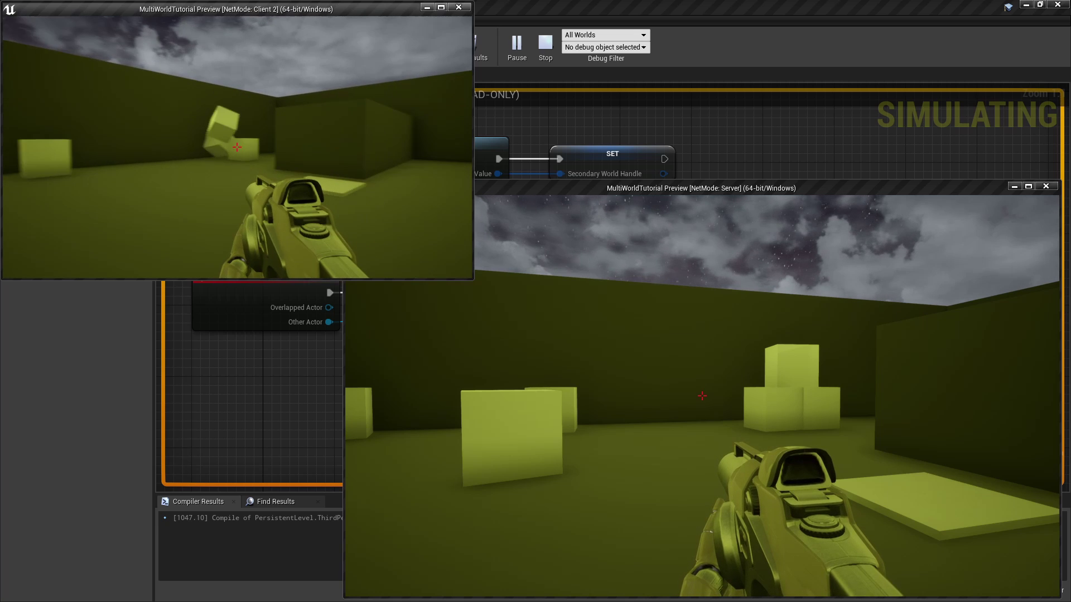